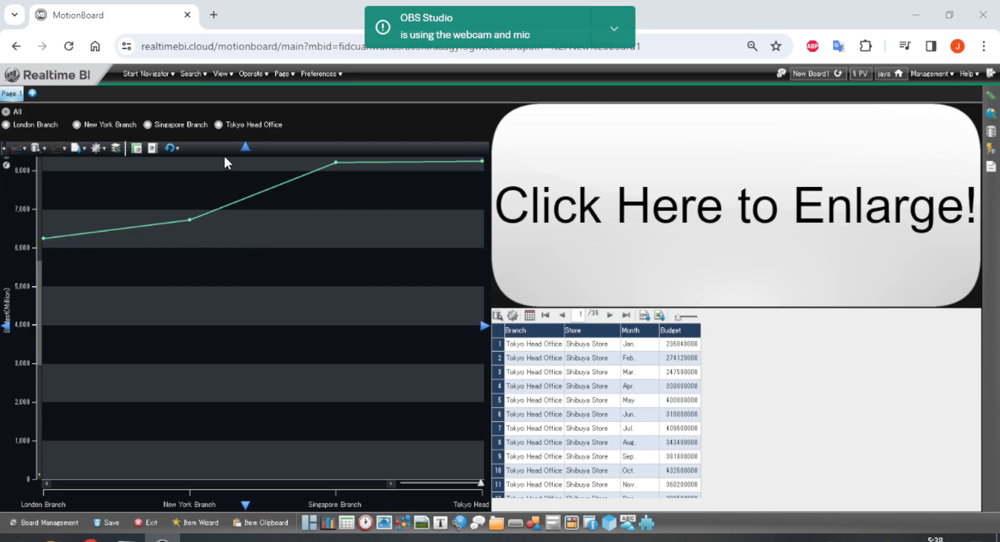
Step: Open the Branch Summary line chart's properties and find the Chart Menu display options
click(387, 106)
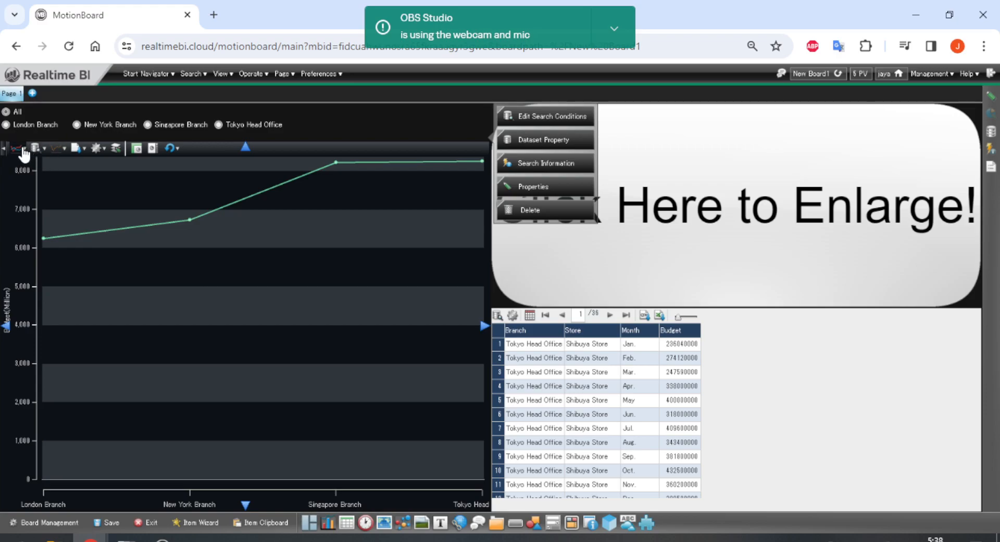
click(453, 243)
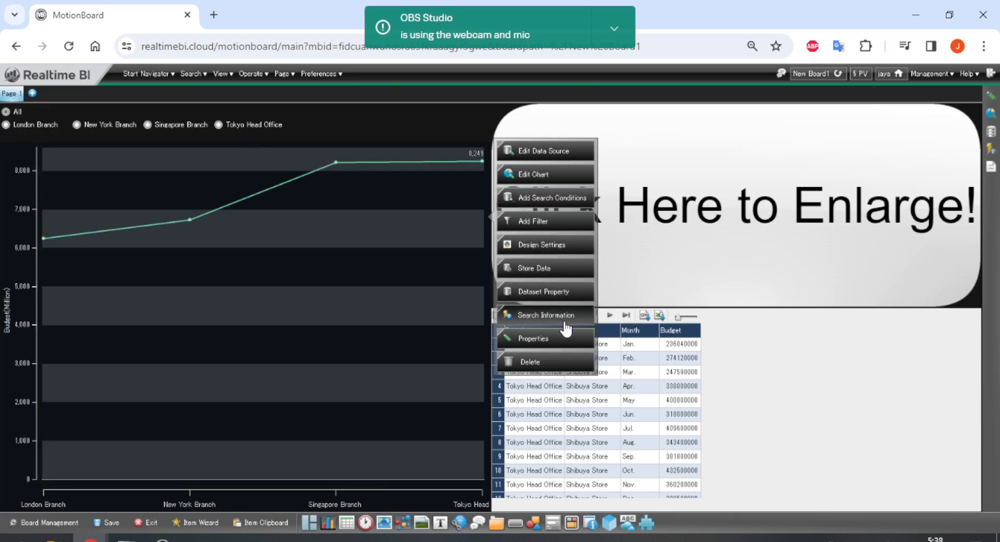
click(557, 341)
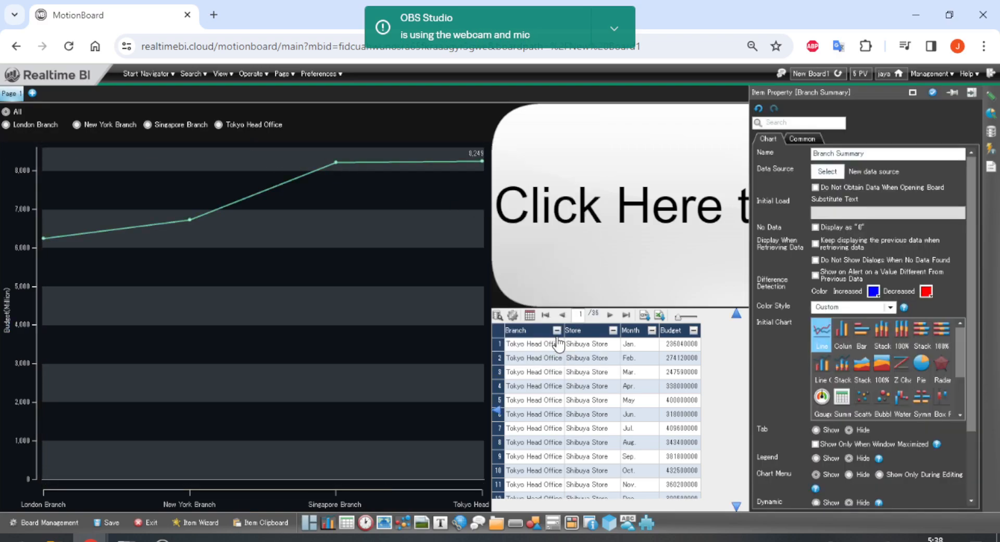
click(345, 236)
scroll(780, 321, down, 2)
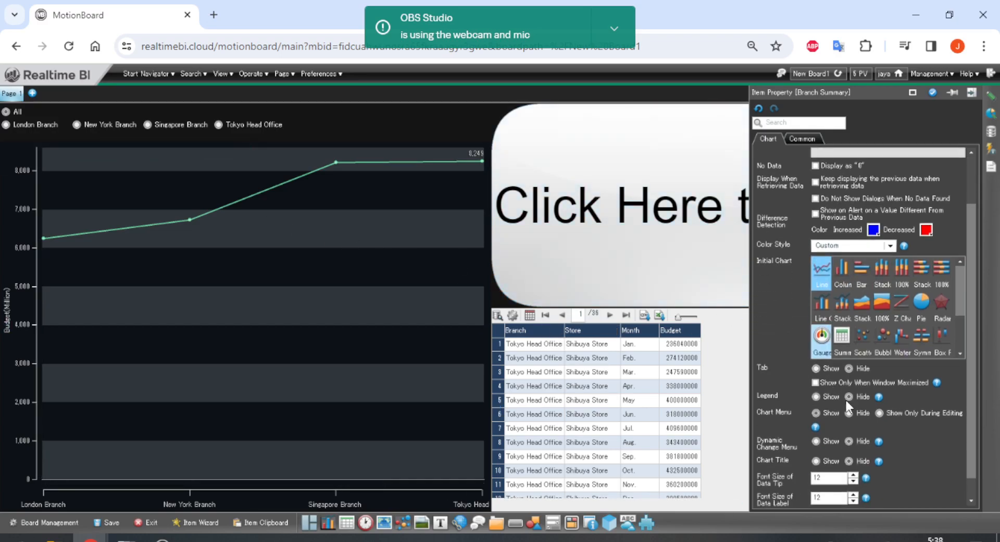
click(423, 260)
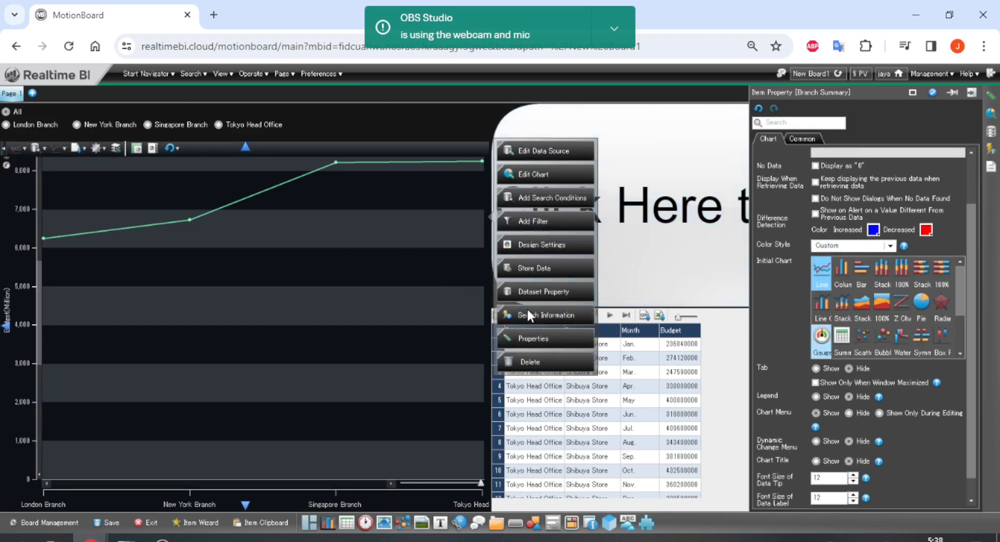
click(547, 339)
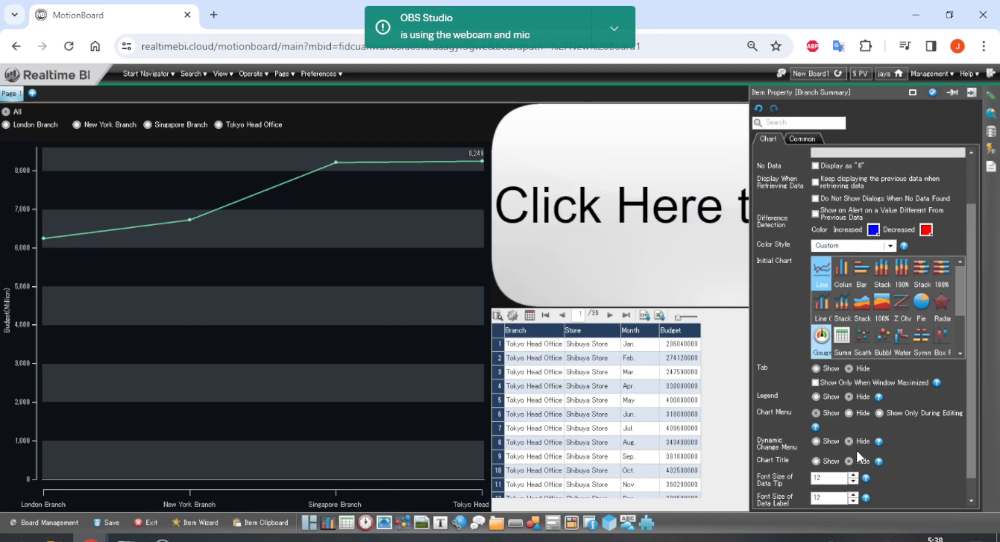
Step: Set the Chart Menu option to Hide, return it to Show, and close the chart properties
click(860, 414)
click(828, 411)
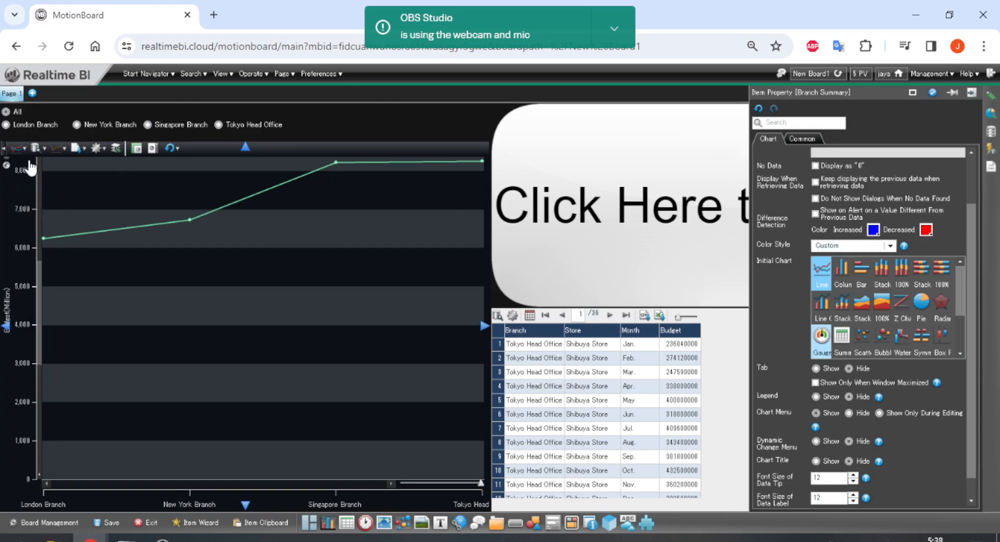
click(970, 92)
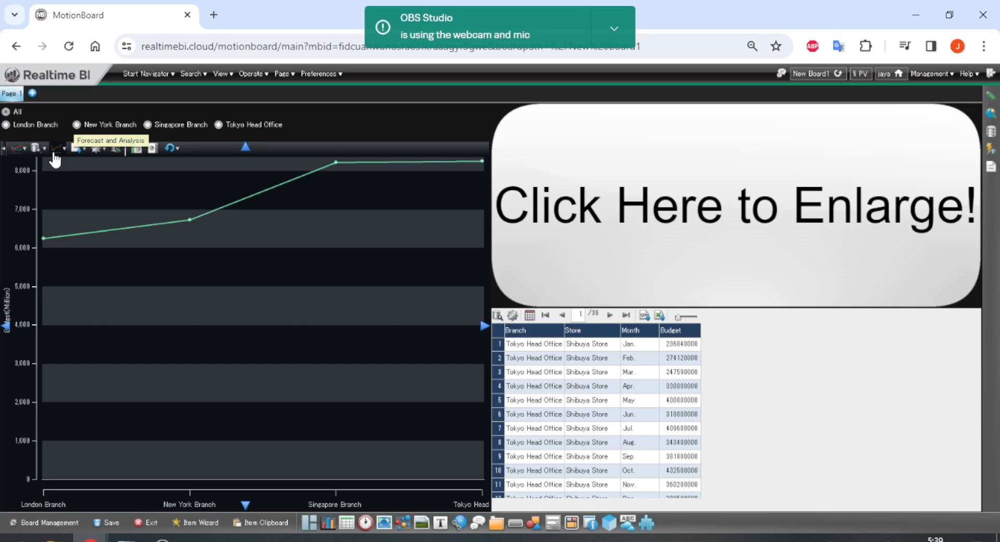
Step: Switch the line chart to a Bar chart and return it to Line
click(16, 150)
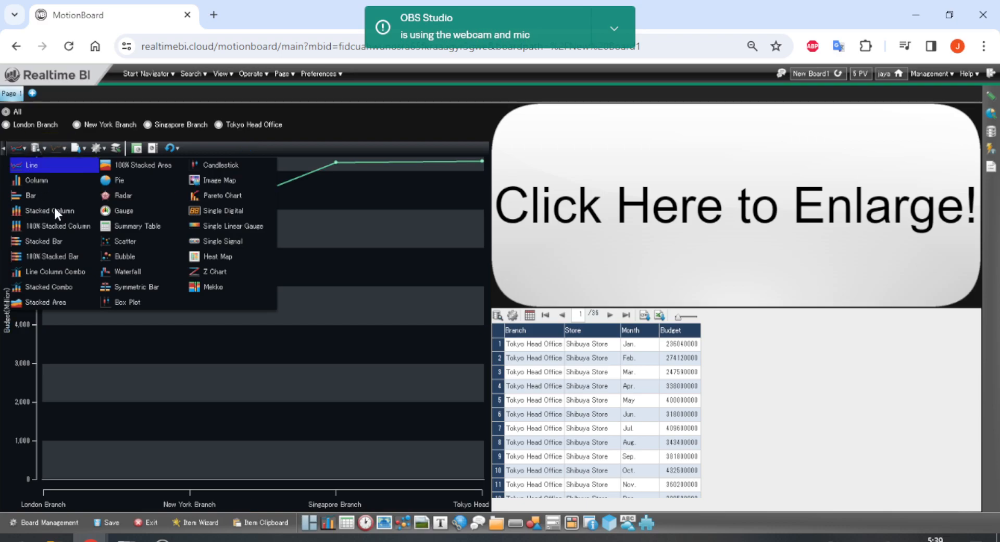
click(51, 197)
click(19, 149)
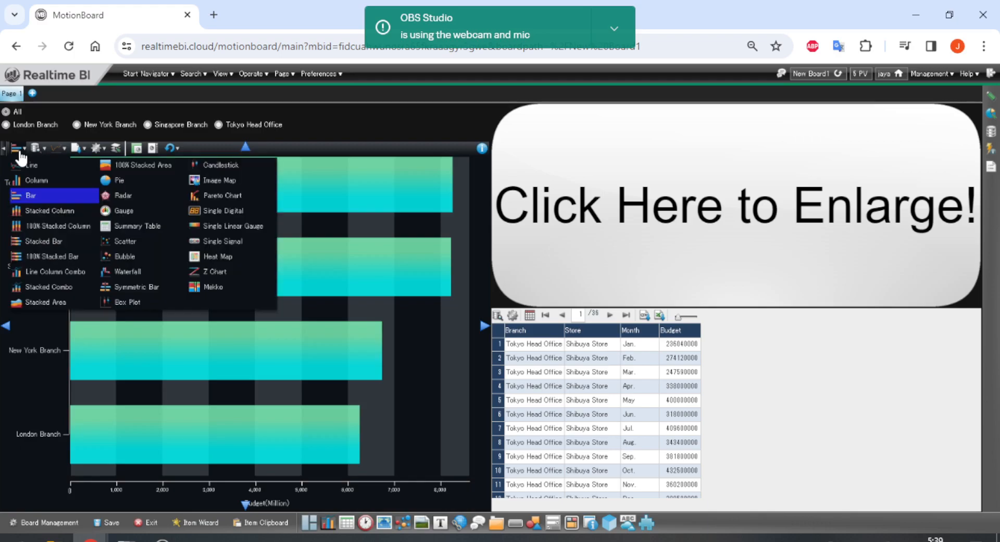
click(33, 165)
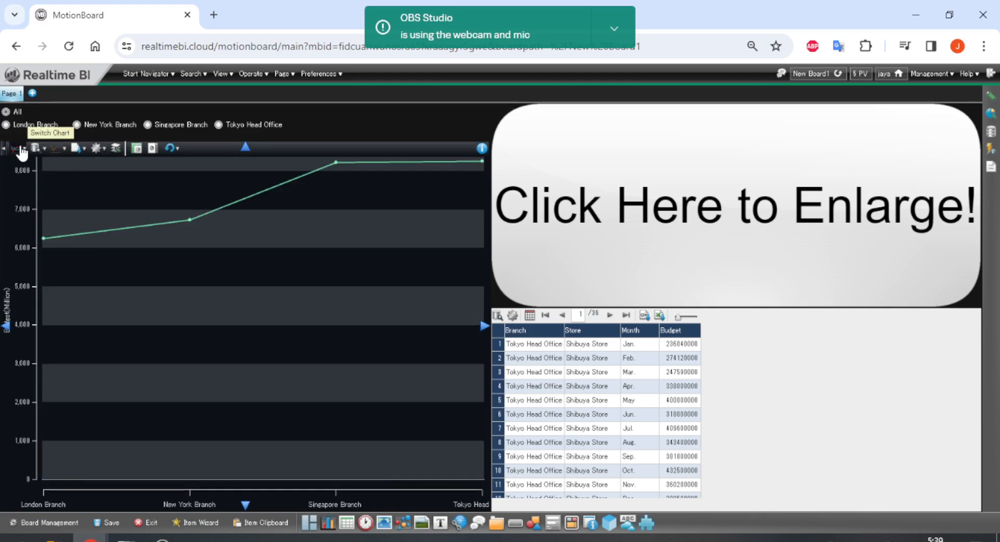
Step: View the line chart's data source in the Data Source Editor and cancel without changes
click(482, 149)
click(508, 151)
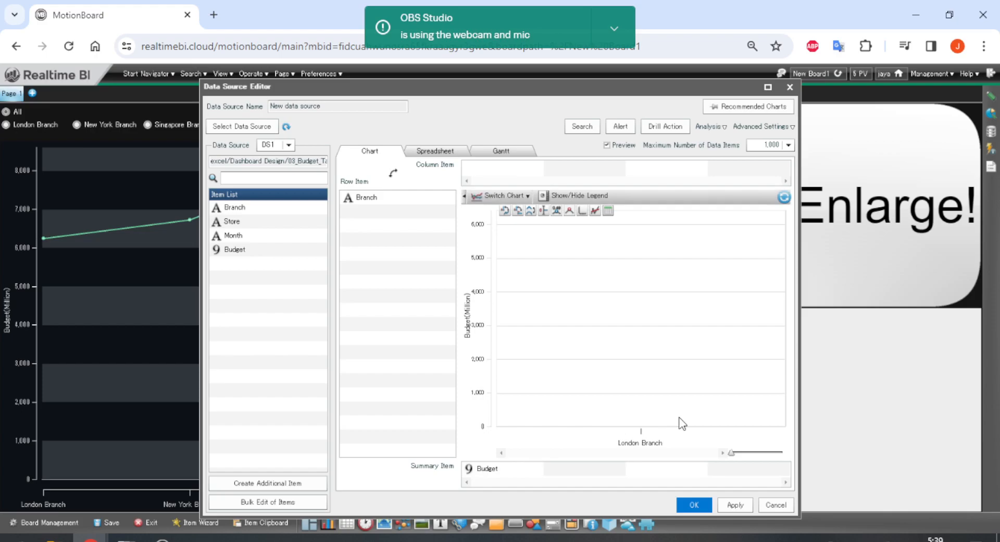
click(775, 504)
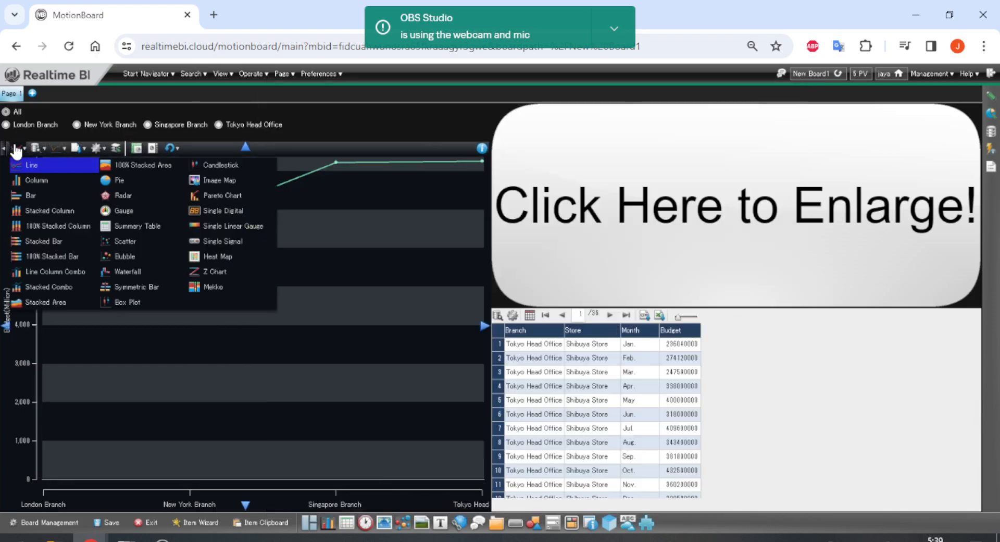
Step: Change the chart type to Bar again and switch it back to Line
mouse_move(22, 153)
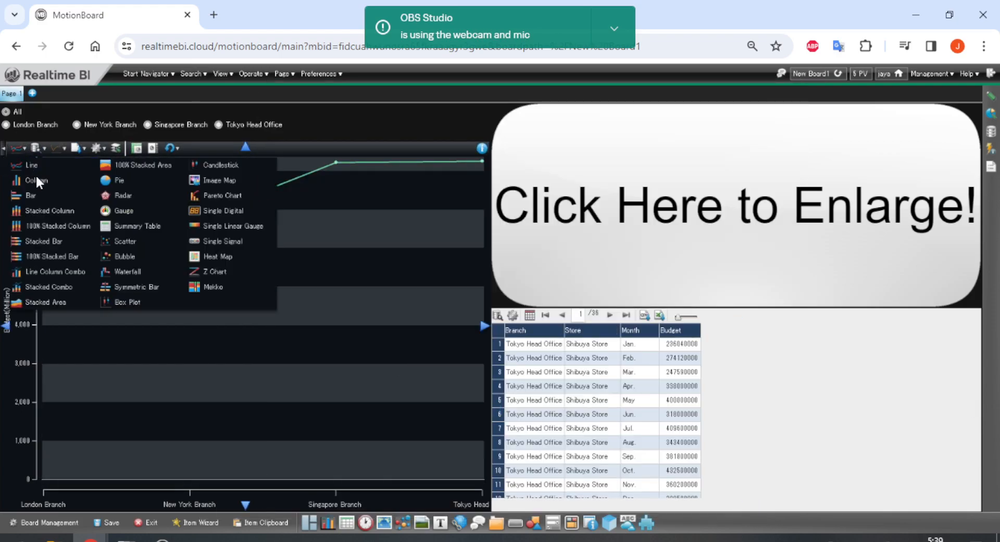
click(47, 198)
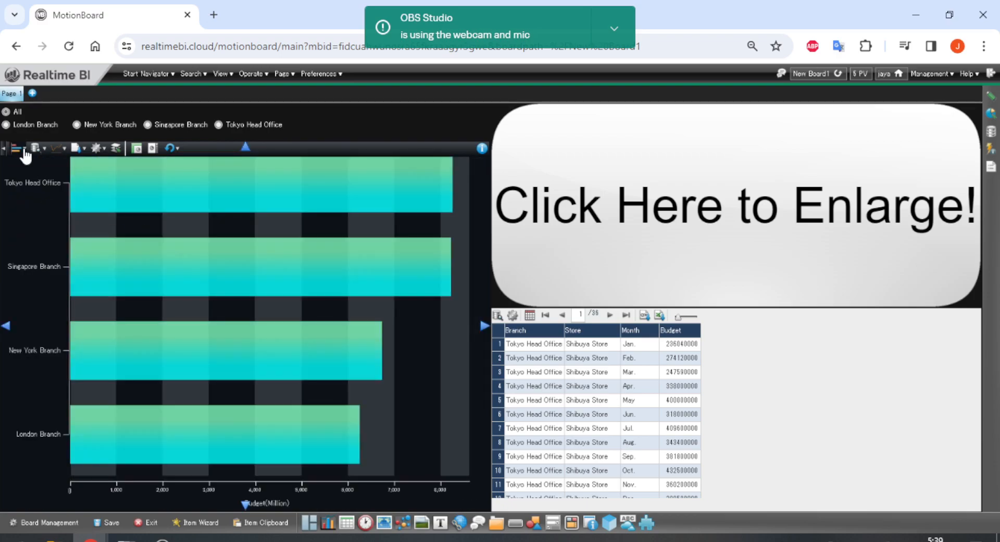
mouse_move(22, 151)
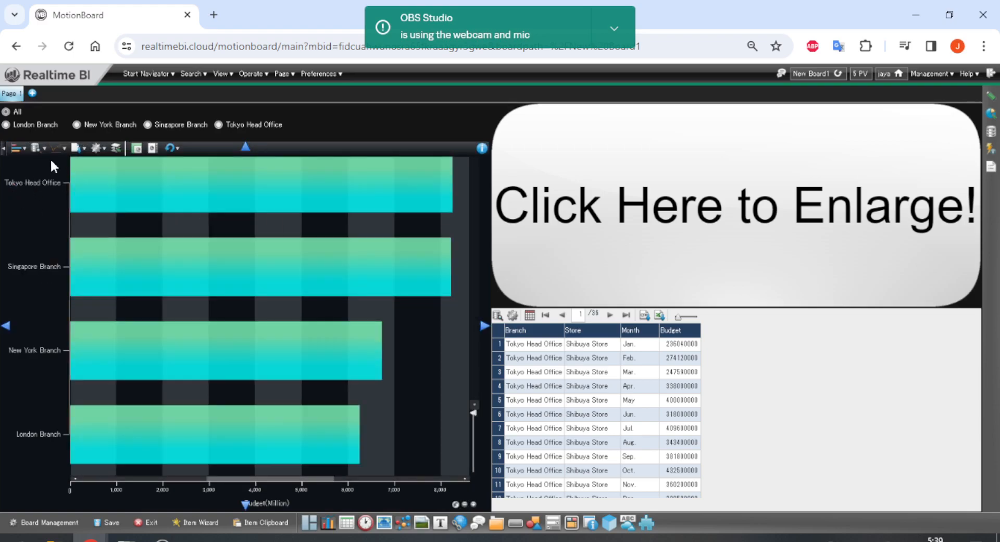
click(21, 165)
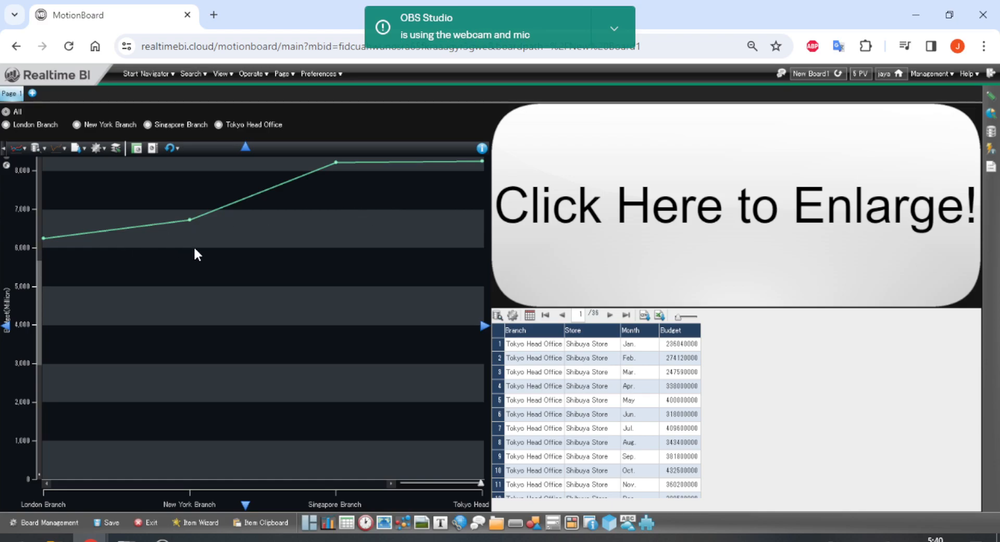
Step: Change the line chart to a Bar chart
click(21, 148)
click(35, 148)
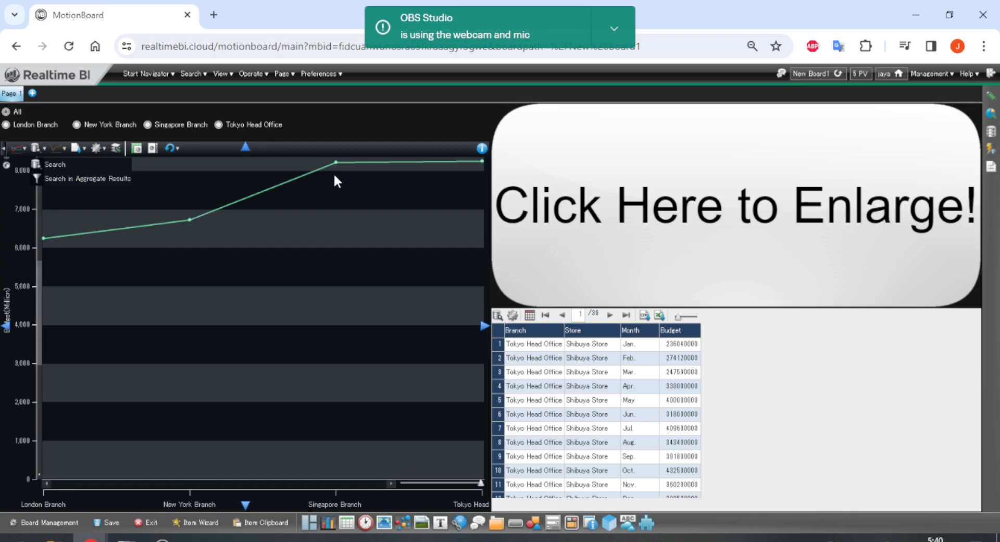
click(19, 148)
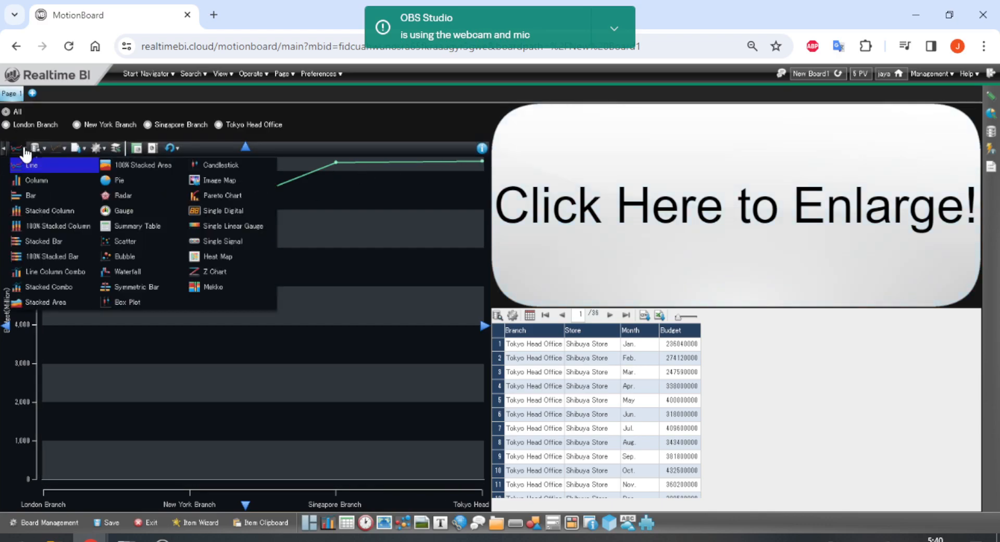
click(42, 195)
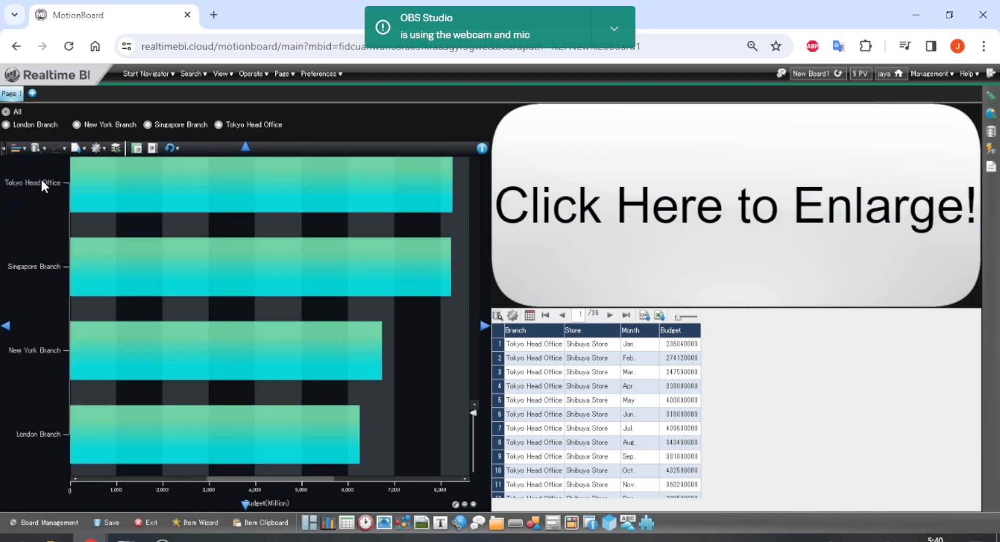
Step: Switch the chart type from Bar to Summary Table
mouse_move(73, 193)
click(19, 149)
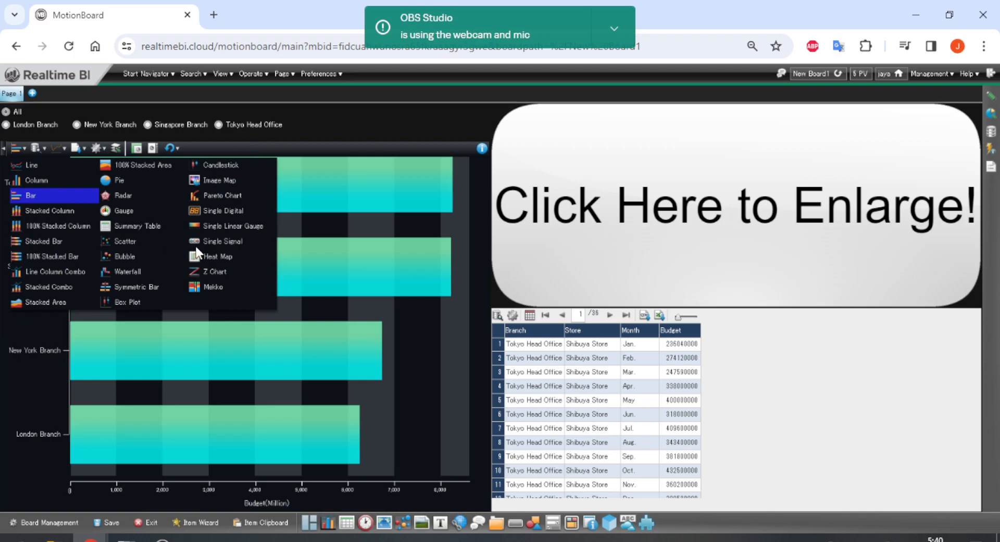
click(161, 228)
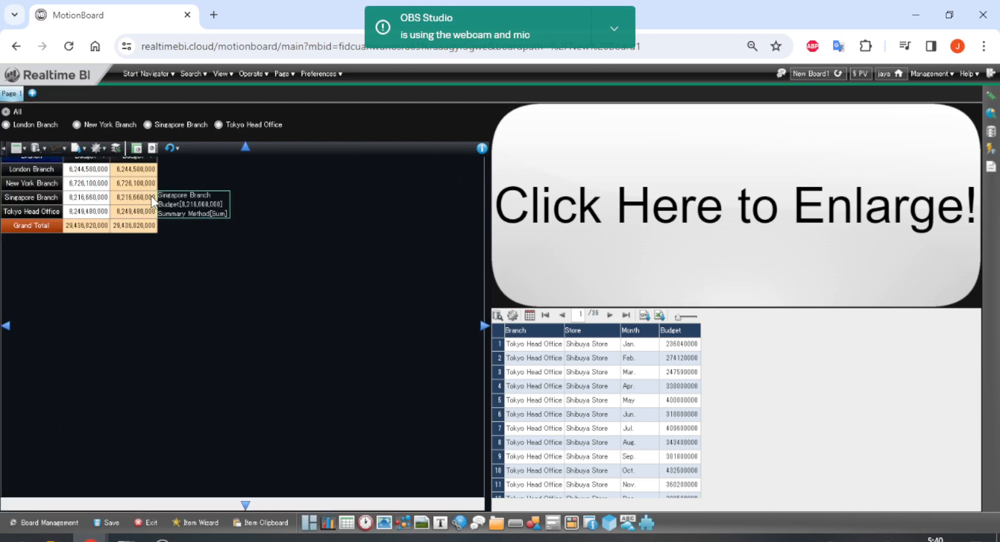
click(18, 152)
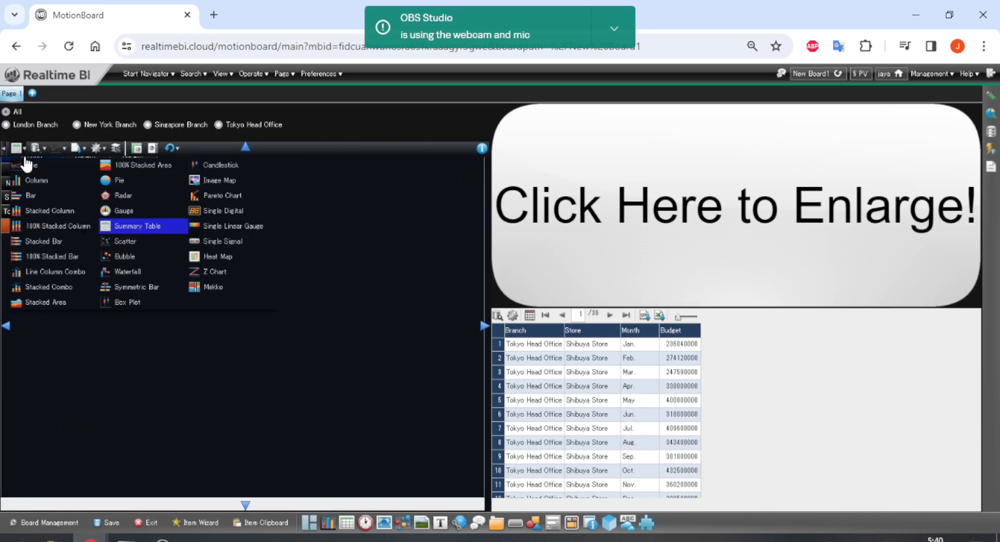
click(389, 344)
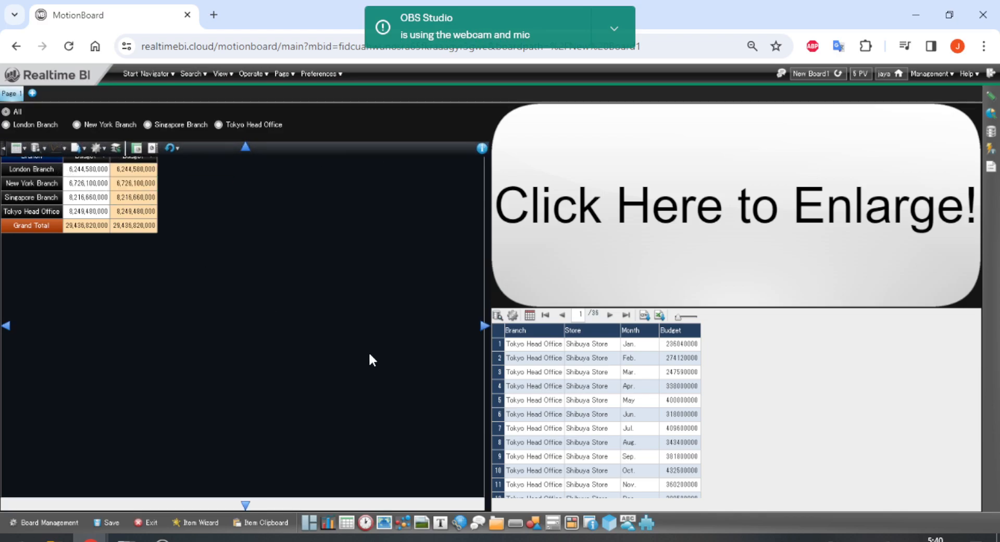
Step: Review the summary table's Branch search conditions in the Search dialog and cancel without changes
click(39, 149)
click(51, 163)
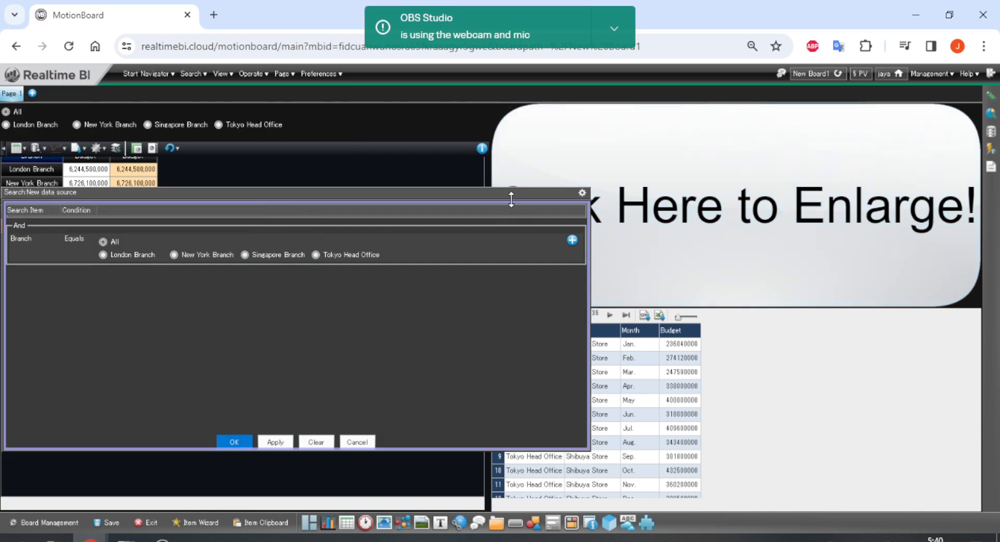
drag(526, 182, 702, 173)
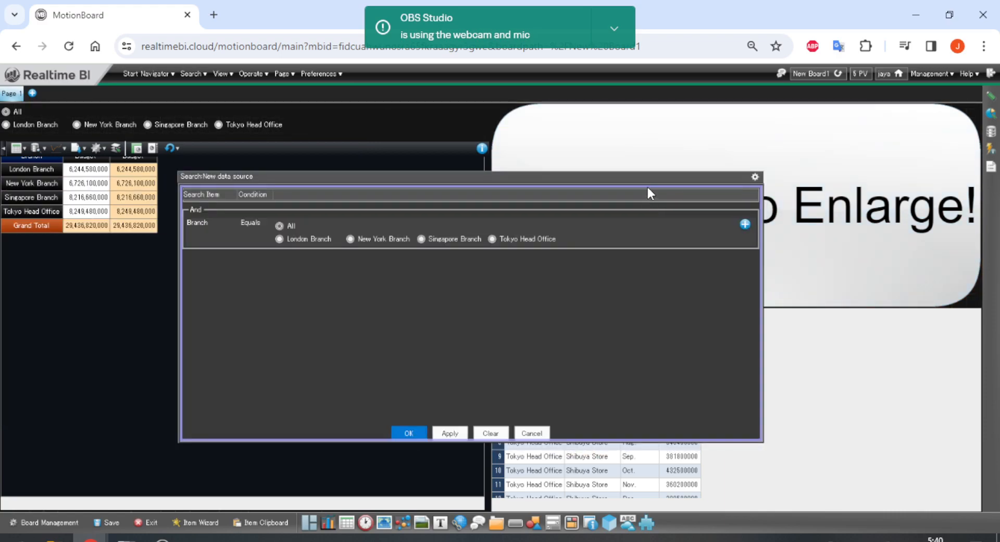
drag(645, 184, 646, 192)
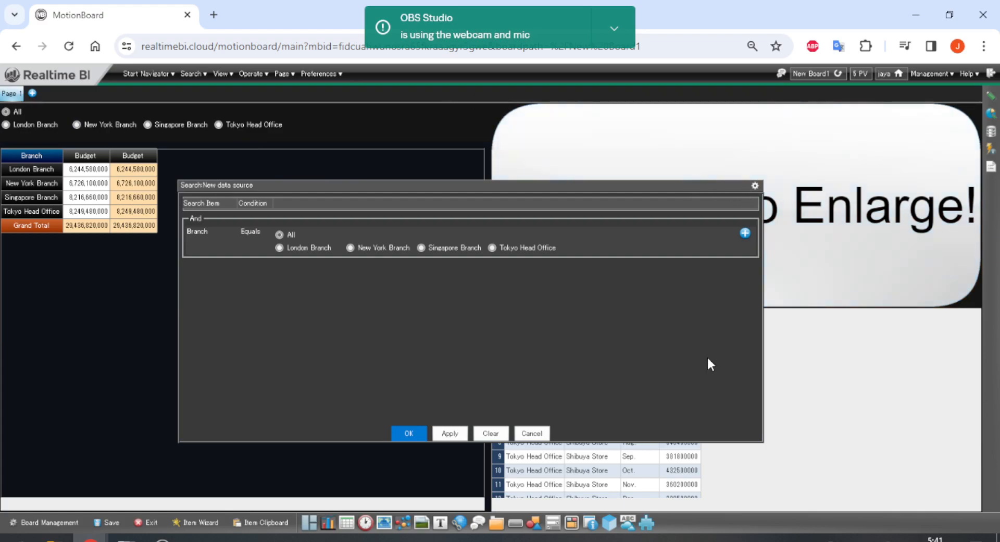
click(542, 430)
Step: Examine the Branch search settings in the summary table's Data Source Editor and close the editor without changes
right_click(232, 249)
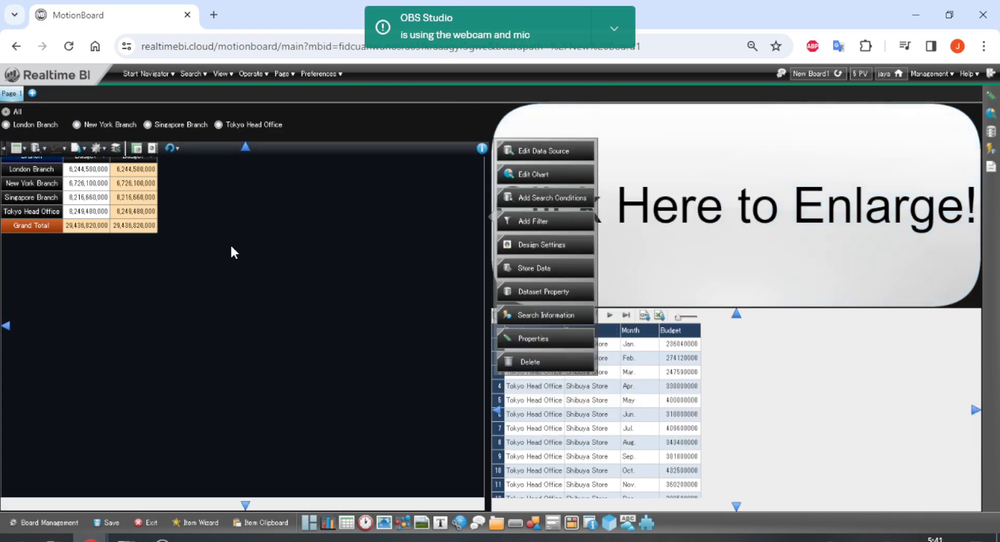
click(538, 154)
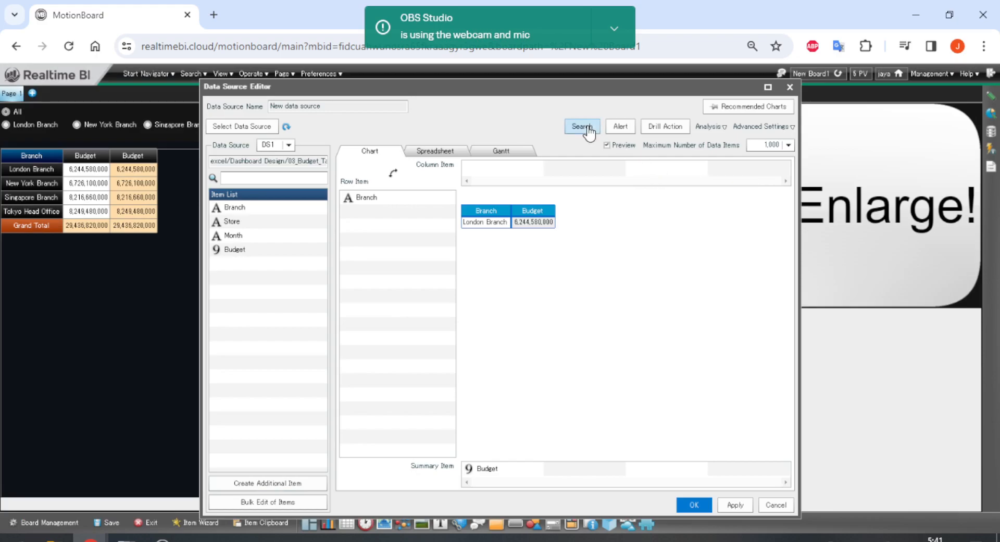
click(588, 128)
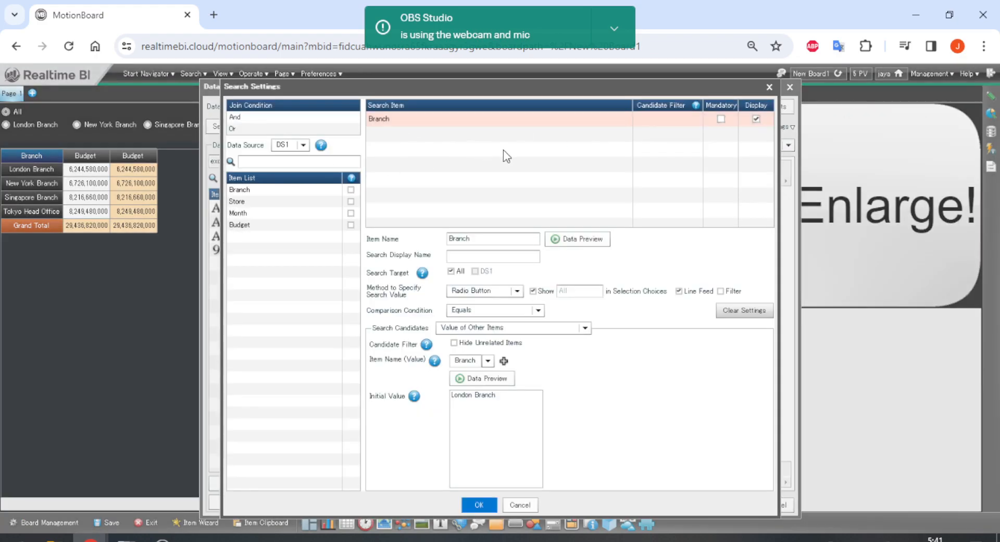
double_click(769, 87)
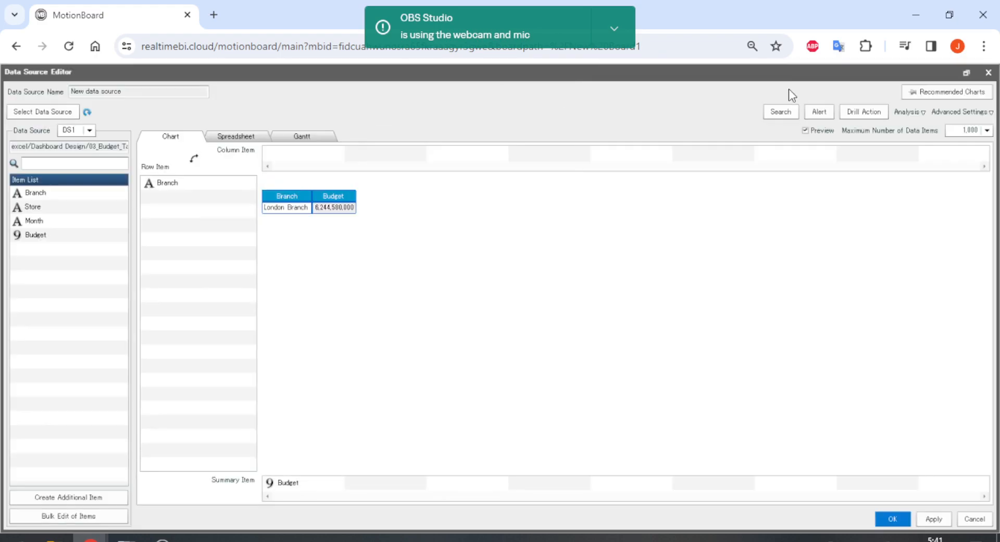
click(966, 74)
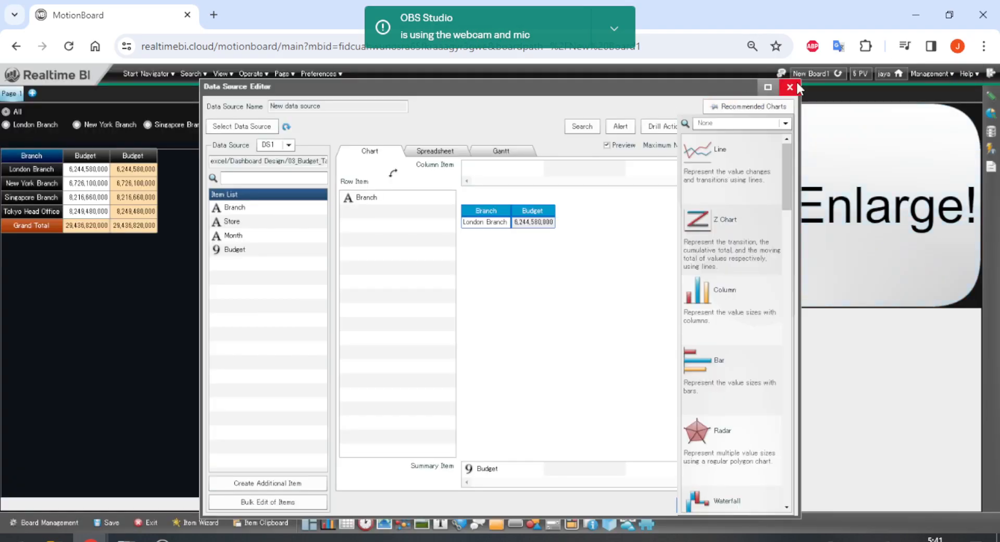
click(789, 87)
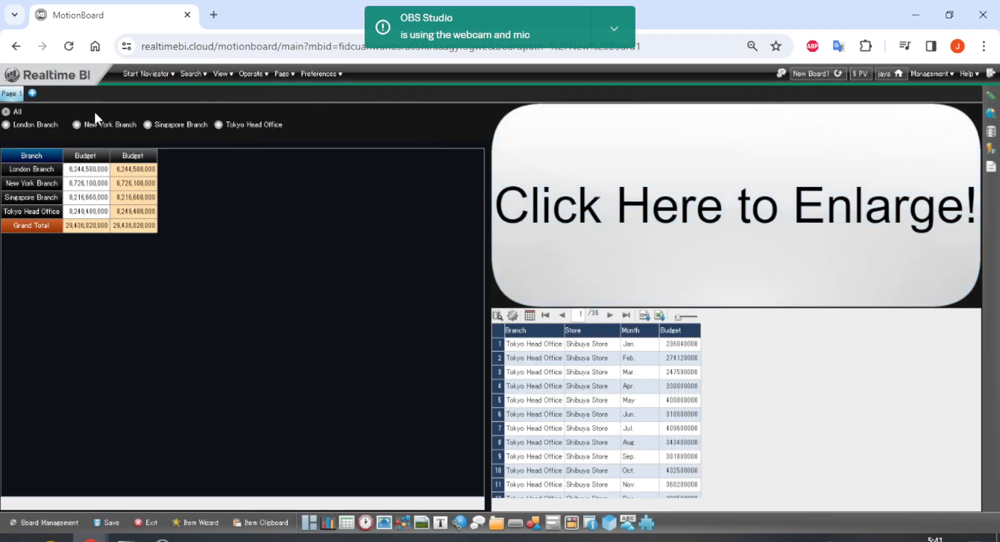
Step: Reopen the summary table's Search dialog to check its Branch condition, and cancel without changes
click(357, 165)
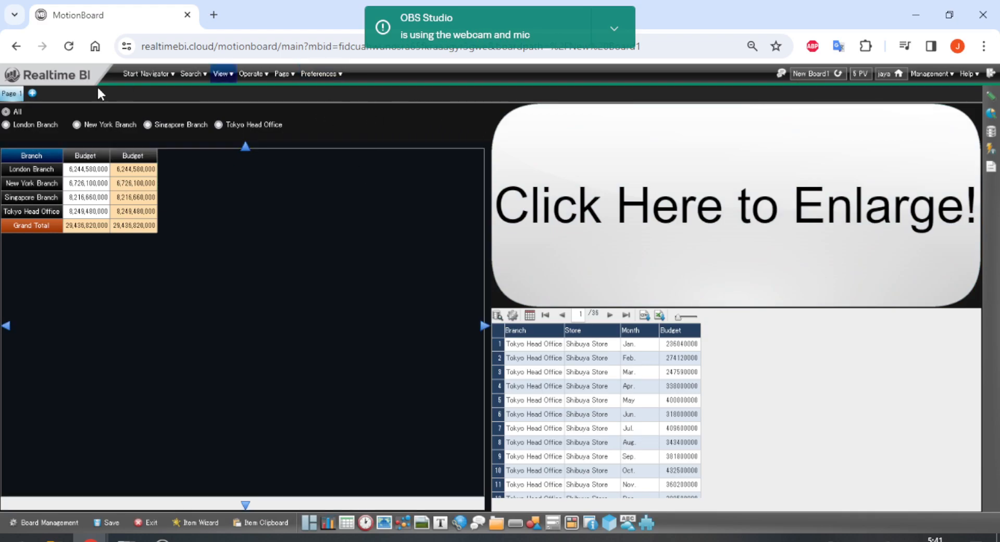
click(252, 237)
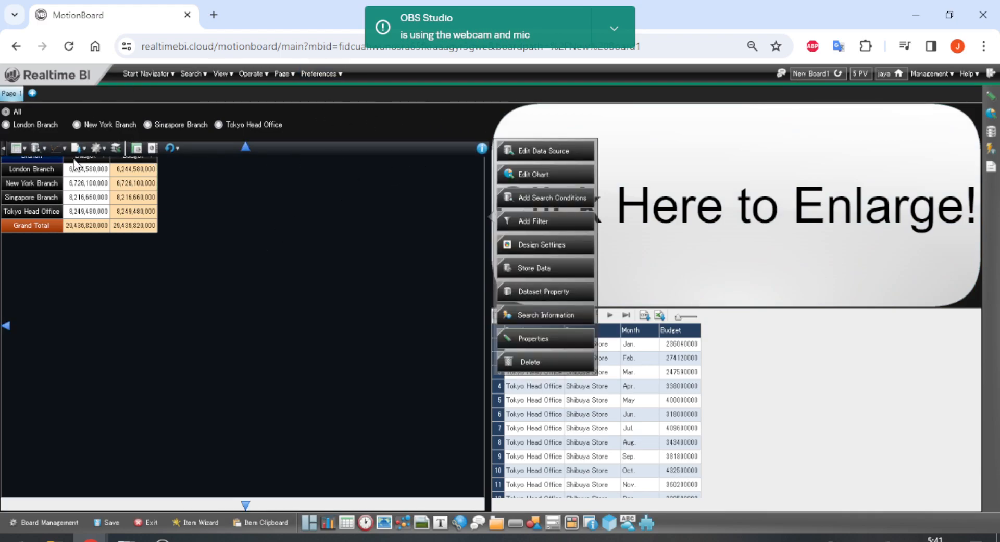
click(41, 150)
click(52, 164)
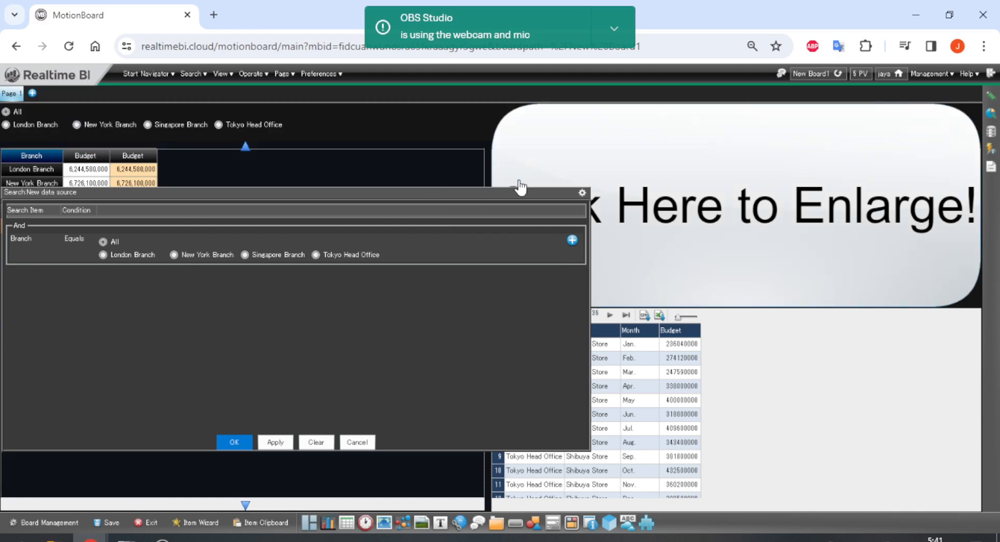
click(371, 440)
Step: Check the Defined items in the summary table's Add Search Conditions dialog and close it without adding any
right_click(229, 209)
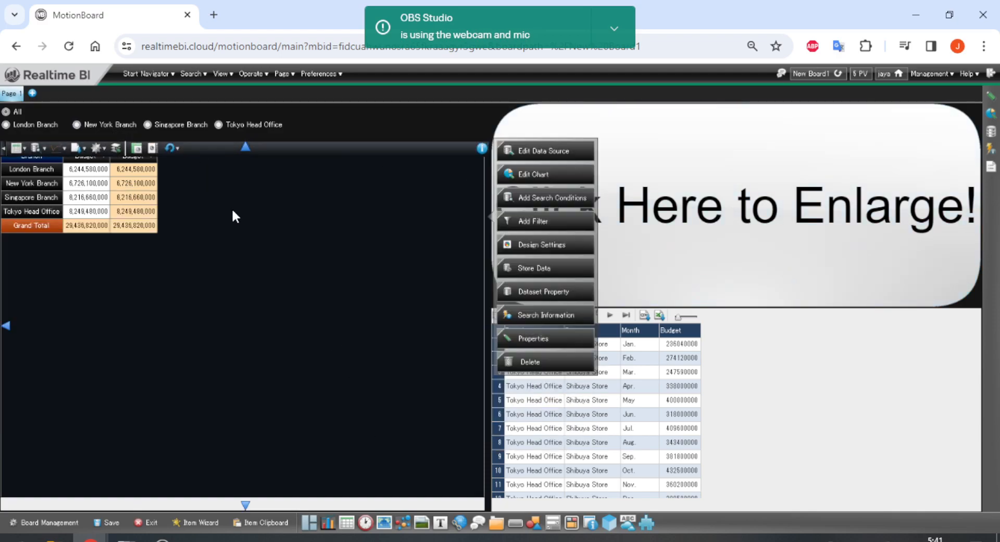
click(525, 201)
click(296, 164)
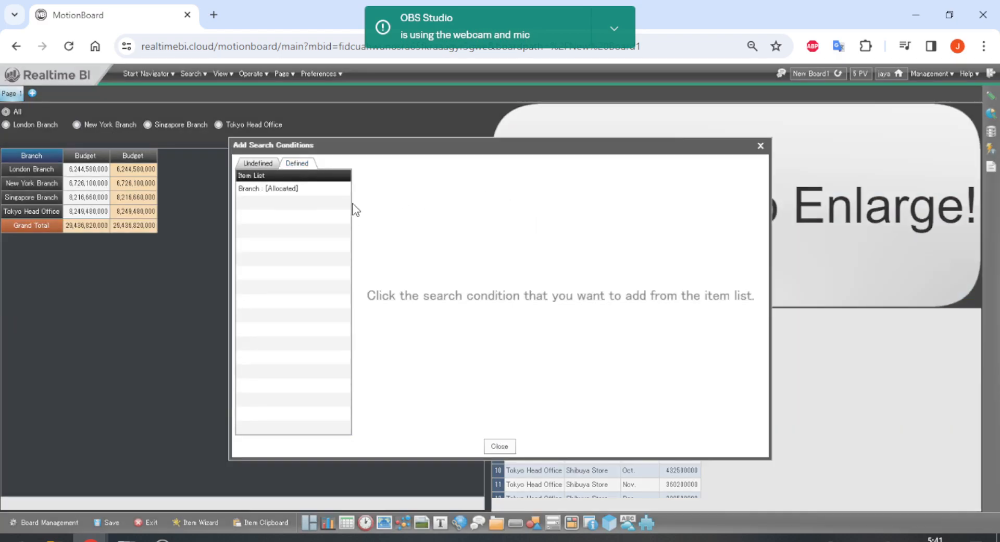
click(760, 146)
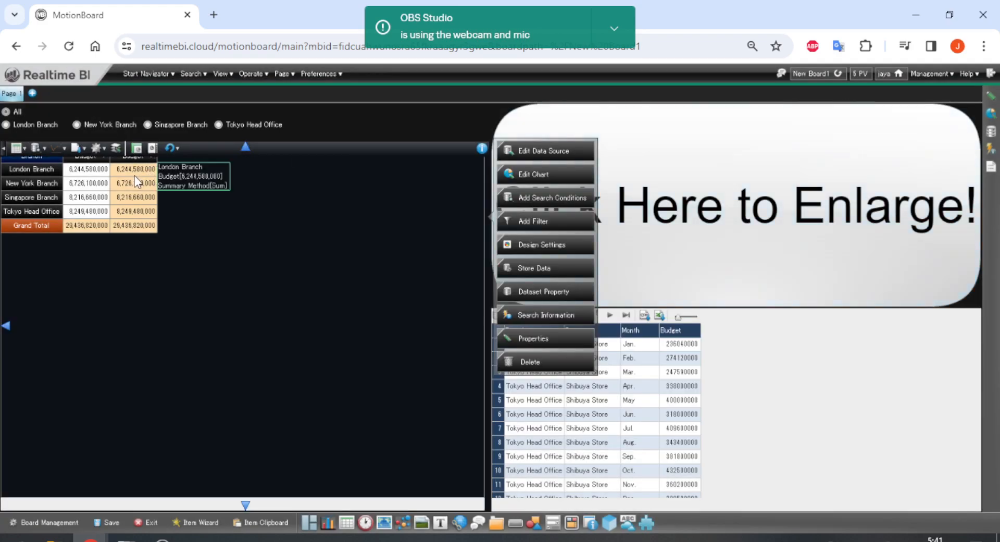
Step: Look through the summary table's search and Forecast and Analysis options, including the Data Simulation choices, without applying any
click(35, 149)
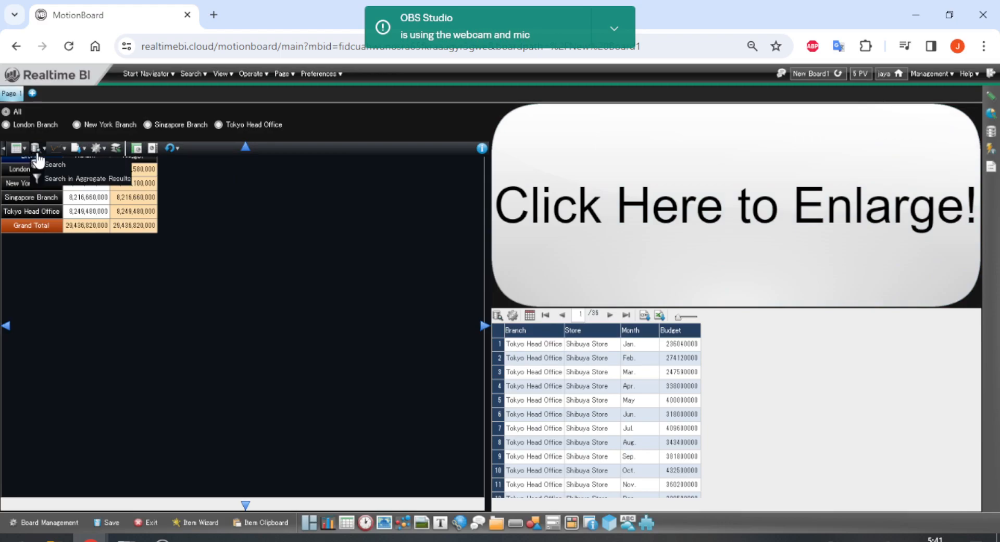
click(57, 150)
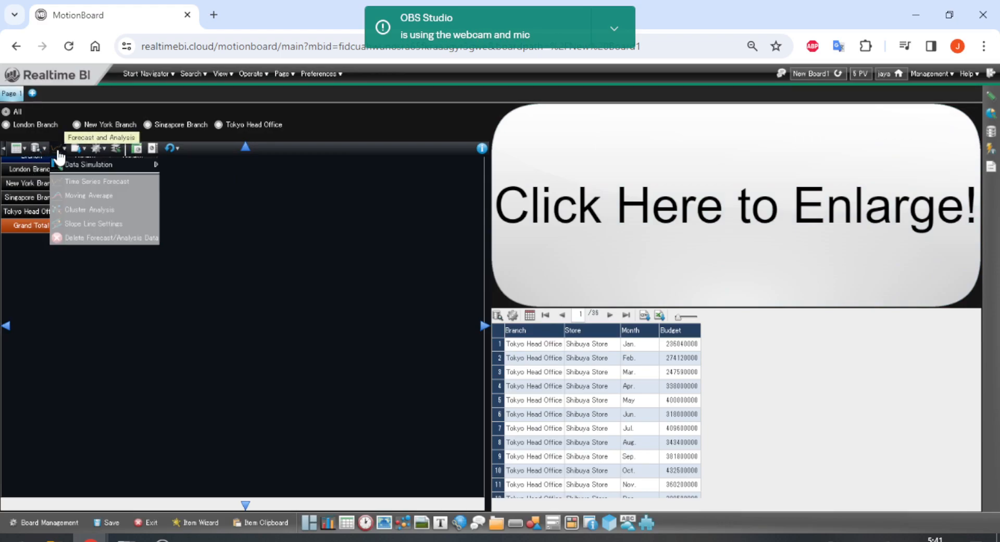
mouse_move(88, 164)
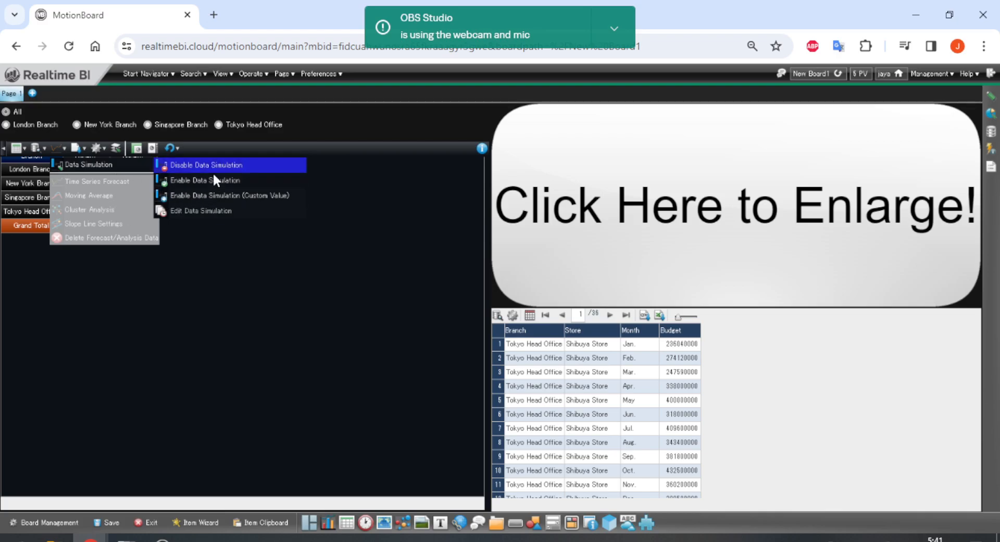
click(121, 324)
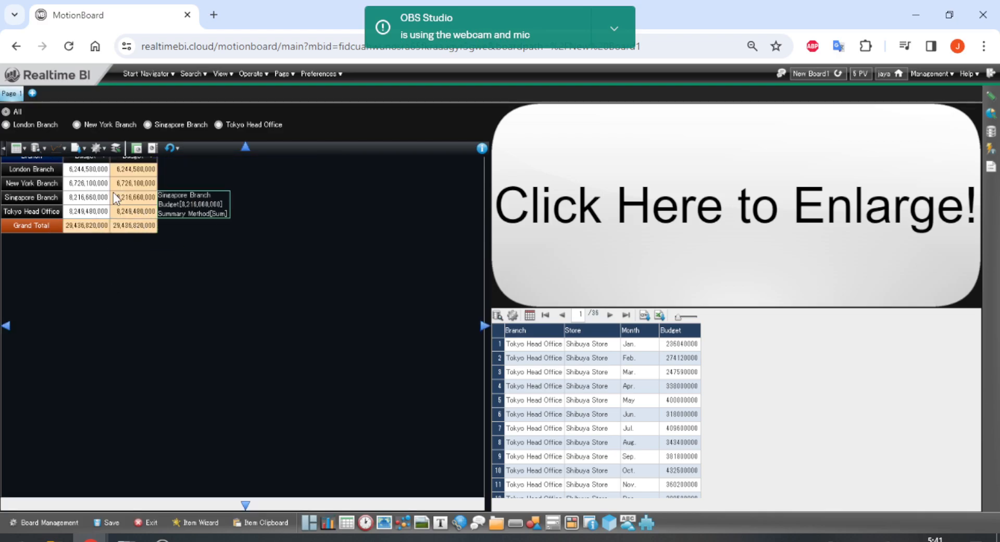
Step: Download the summary table as an Excel file and dismiss the browser's download list
click(76, 149)
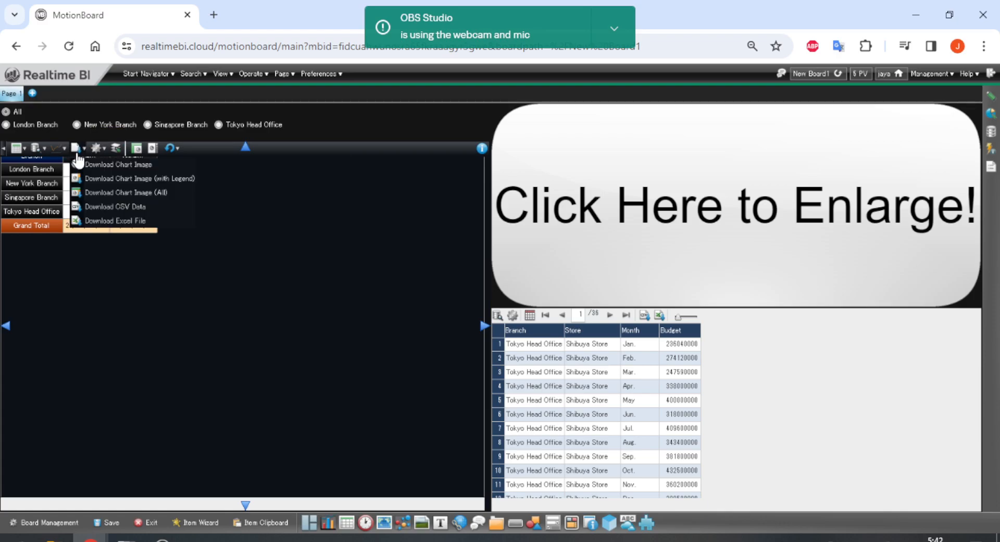
click(139, 221)
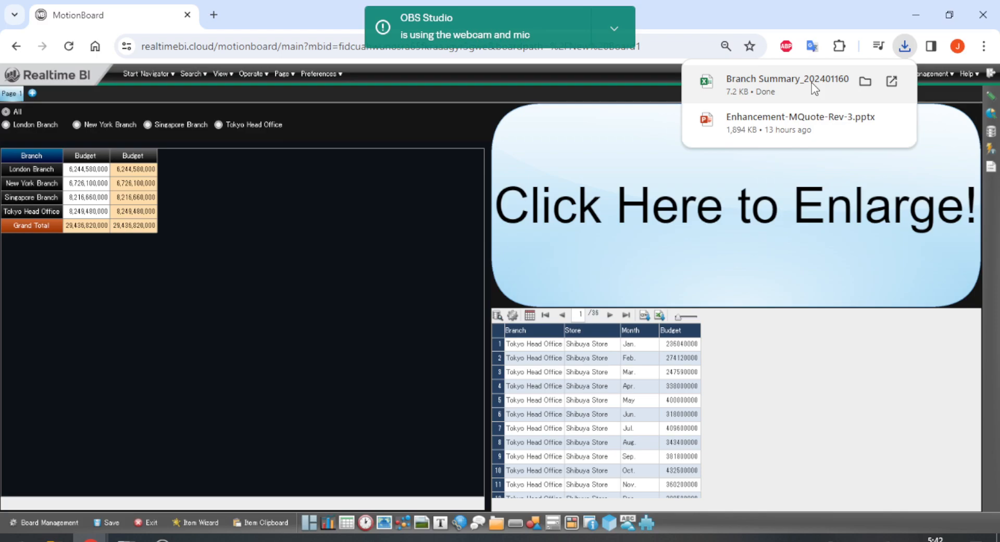
click(474, 213)
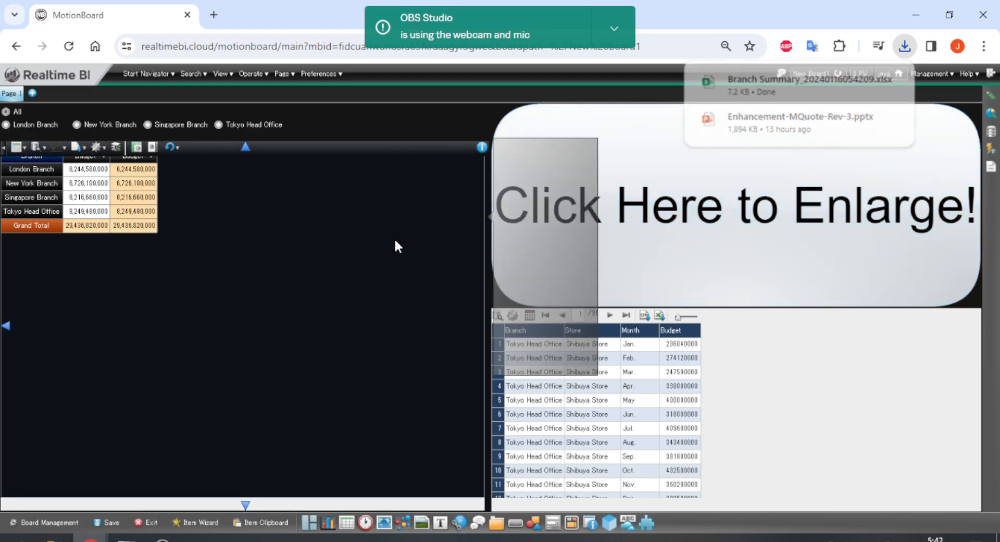
Step: Review the Common and Chart properties of the Branch Summary item and close the properties without changes
click(543, 341)
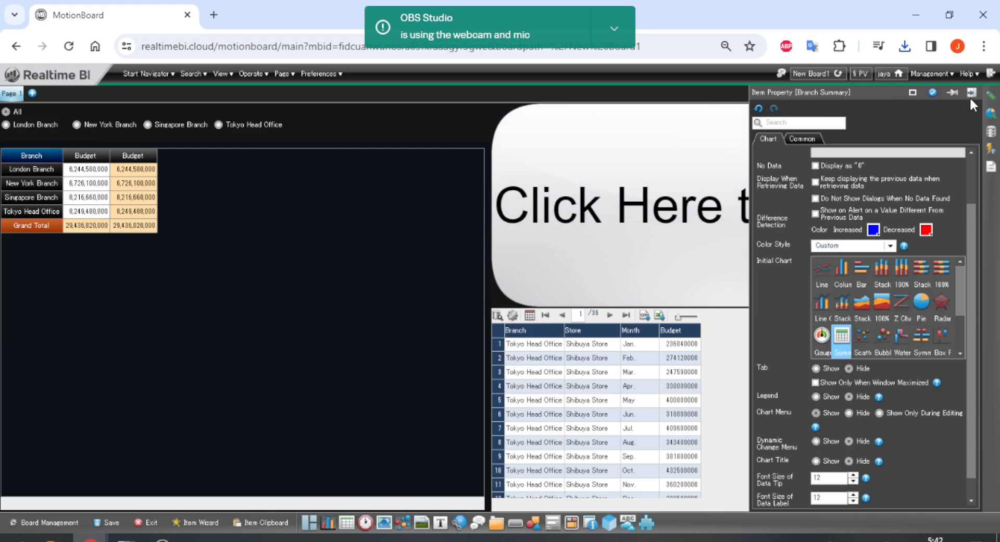
click(808, 140)
click(972, 96)
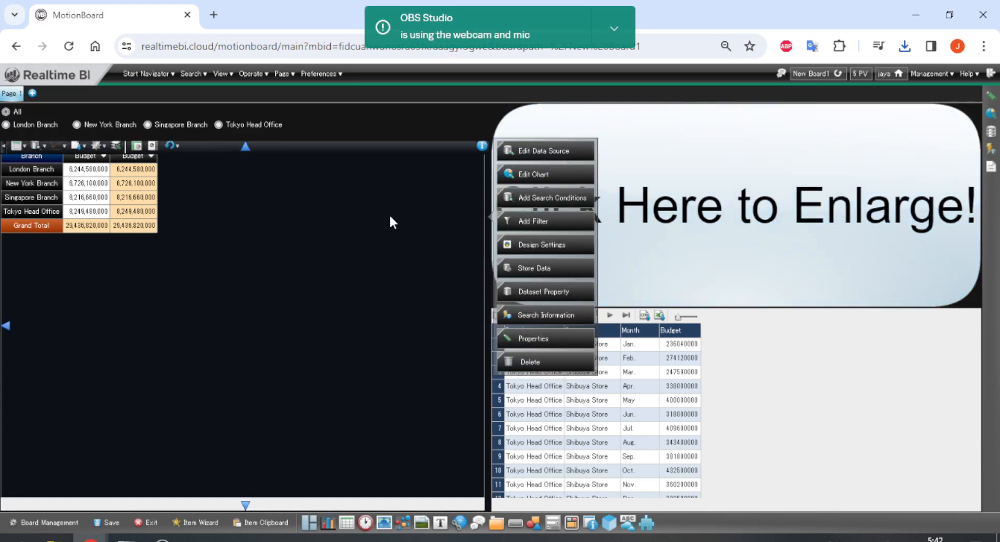
click(554, 340)
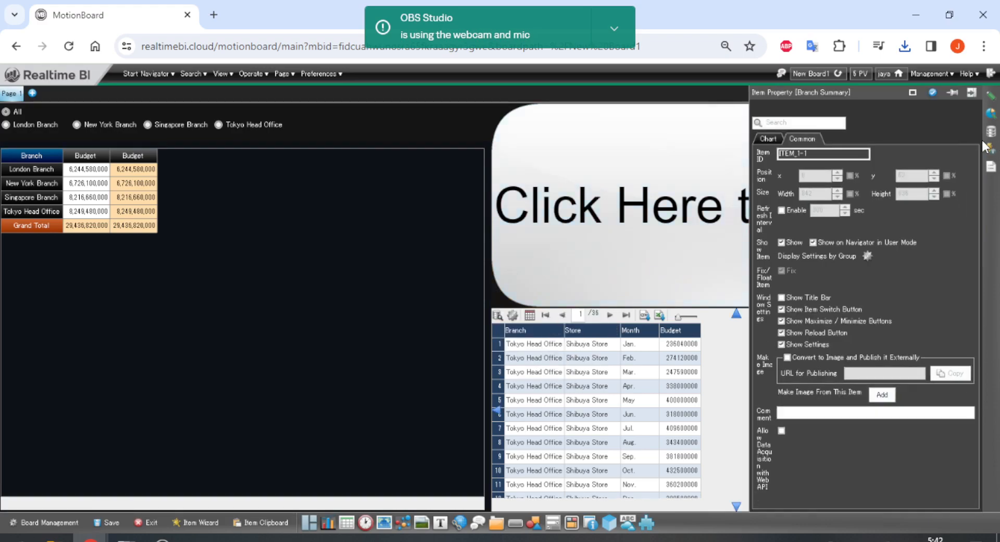
click(768, 138)
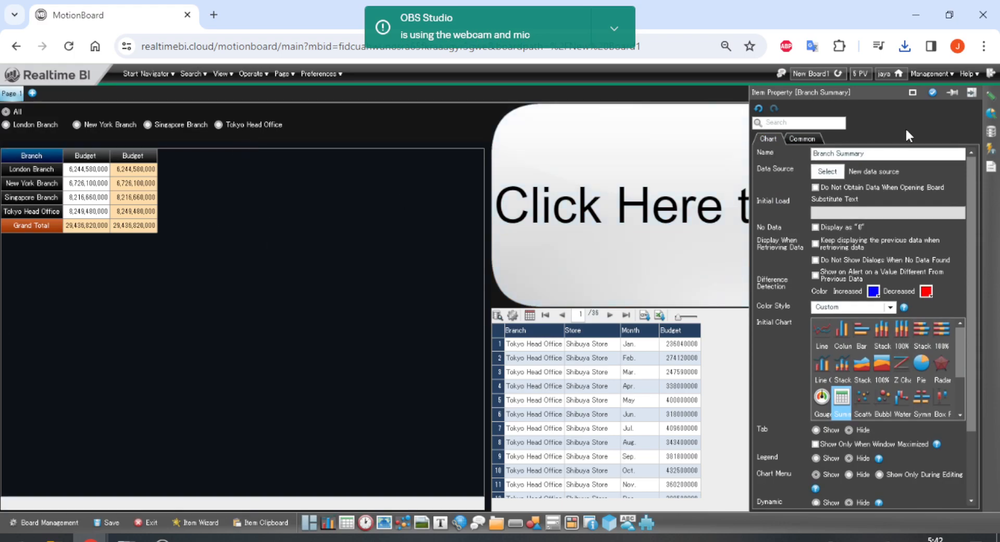
click(971, 93)
Step: Open the downloaded Branch Summary workbook in Excel and place it beside the dashboard to compare both tables
click(906, 47)
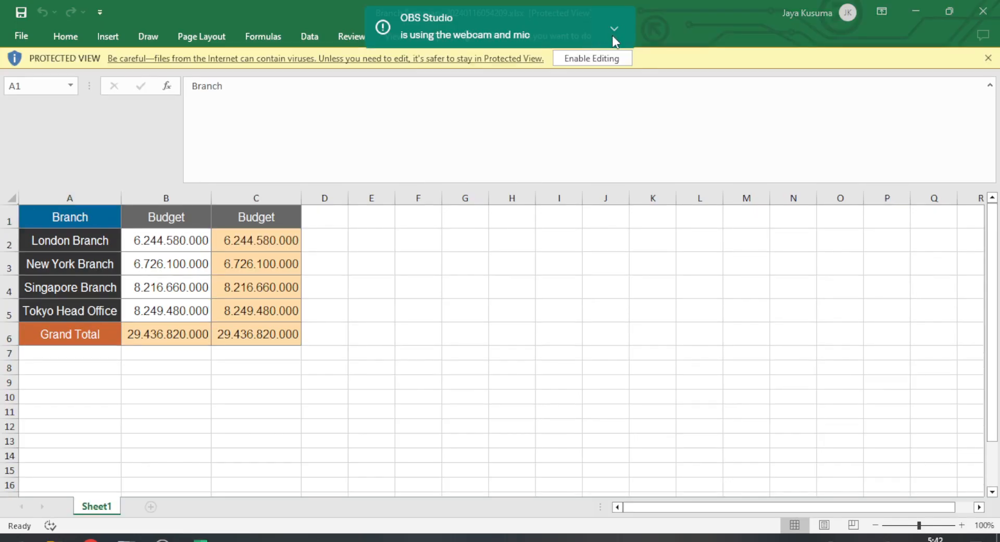
click(614, 30)
click(590, 69)
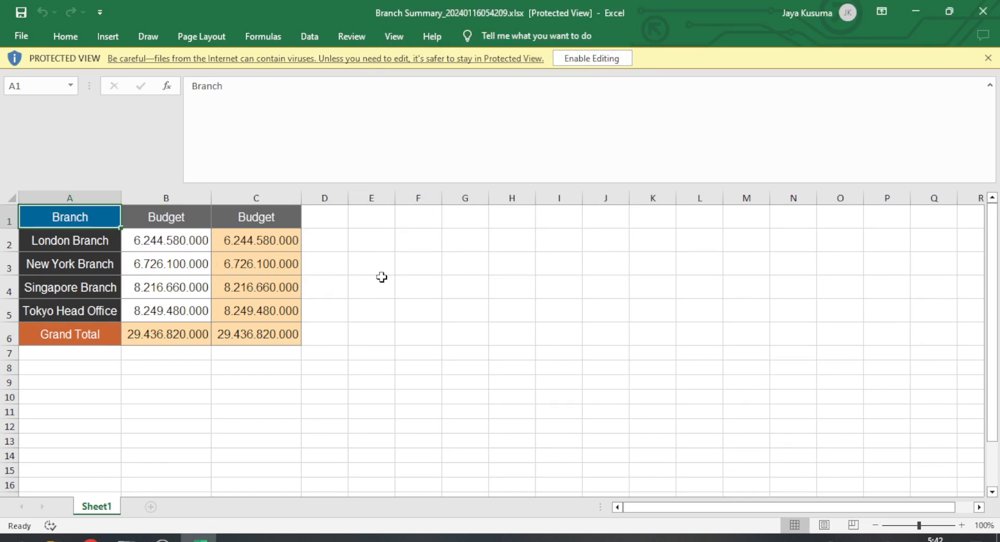
drag(696, 8, 764, 68)
mouse_move(119, 249)
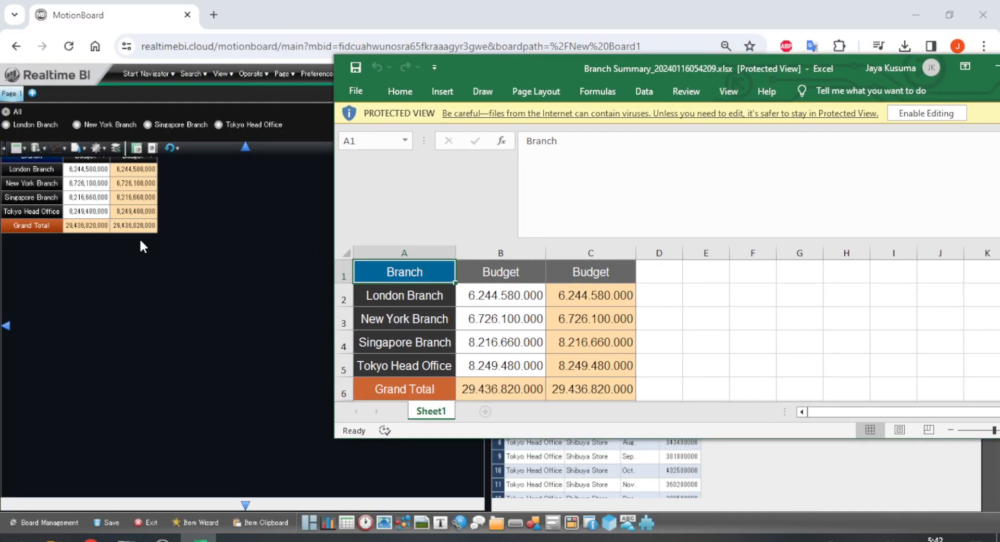
mouse_move(127, 232)
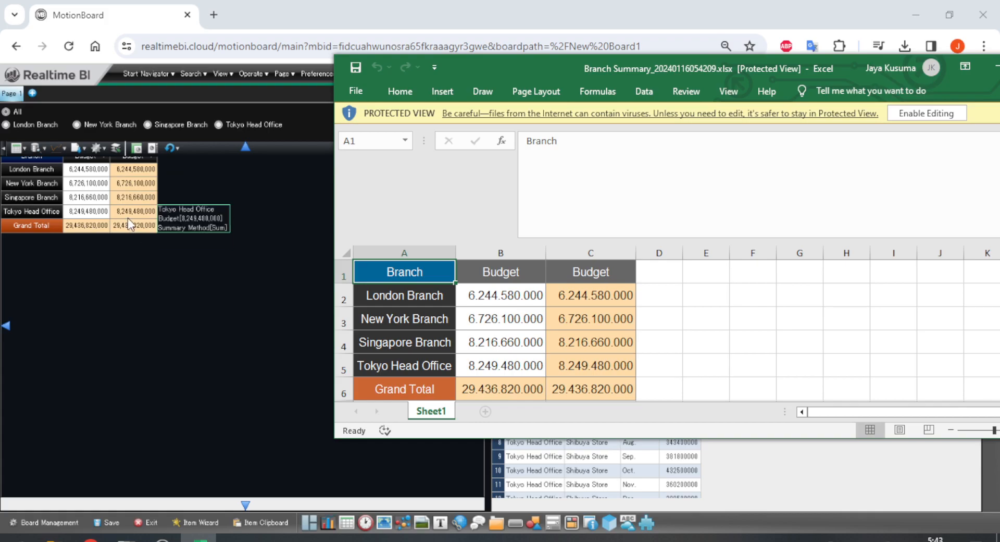
Step: Filter the summary table to London Branch and Tokyo Head Office in turn, and close the Branch Summary workbook after comparing
click(37, 127)
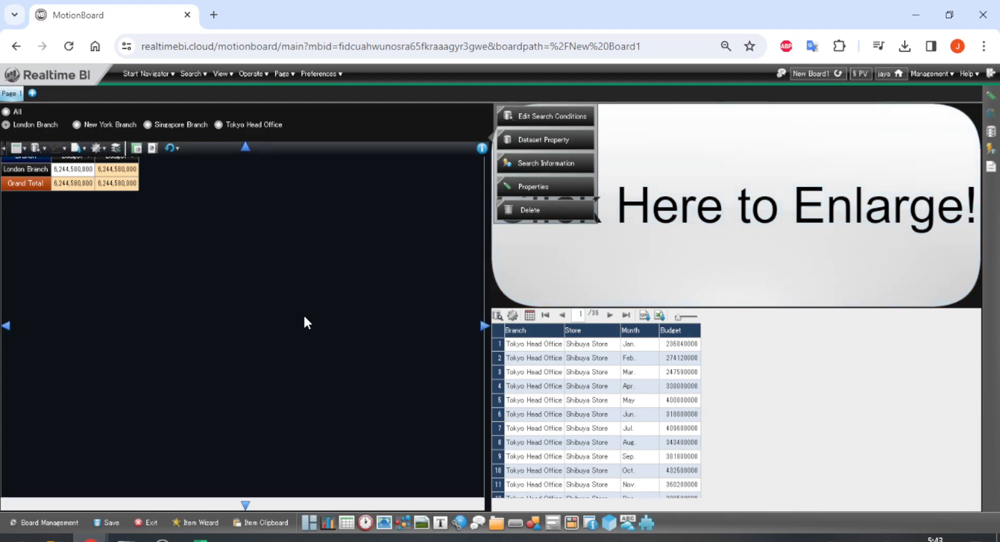
mouse_move(201, 539)
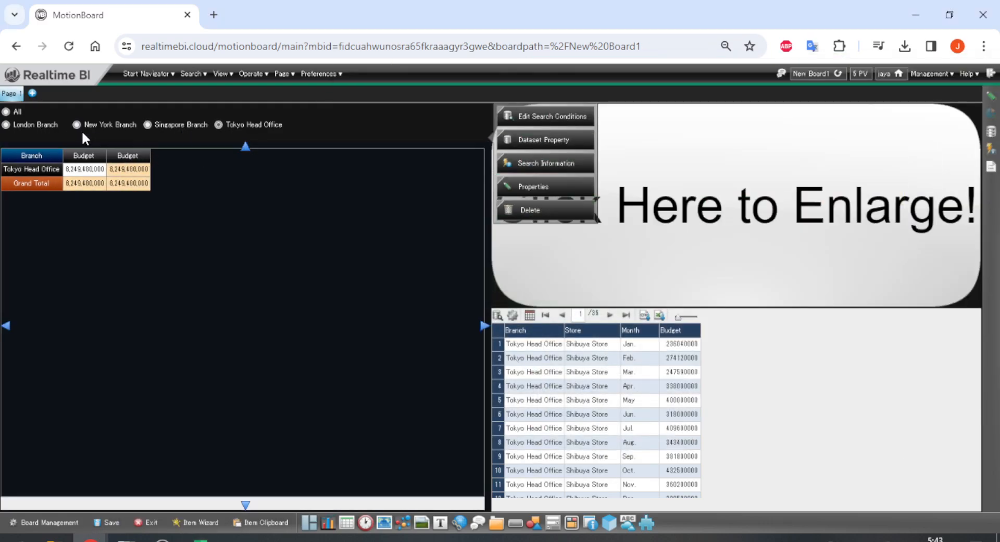
click(199, 538)
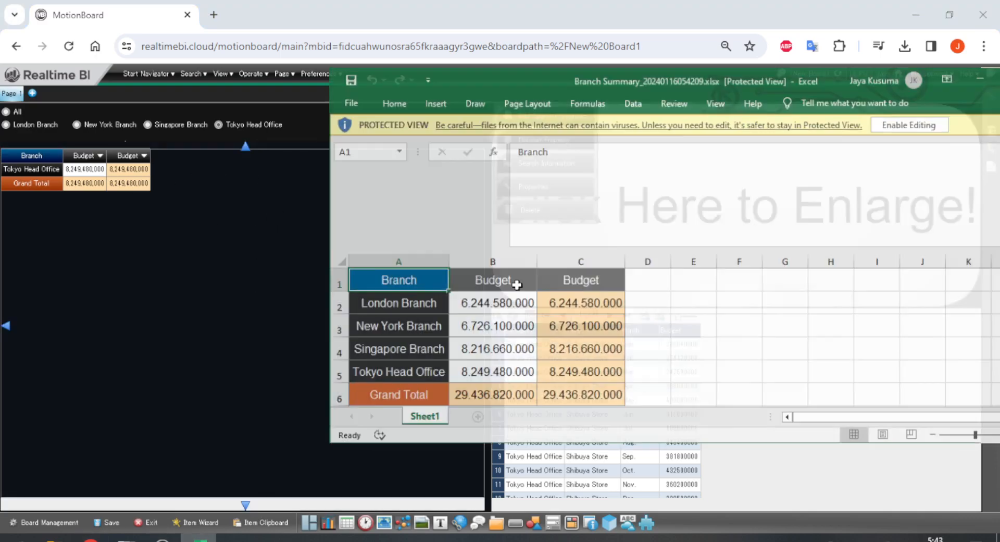
drag(801, 77, 559, 110)
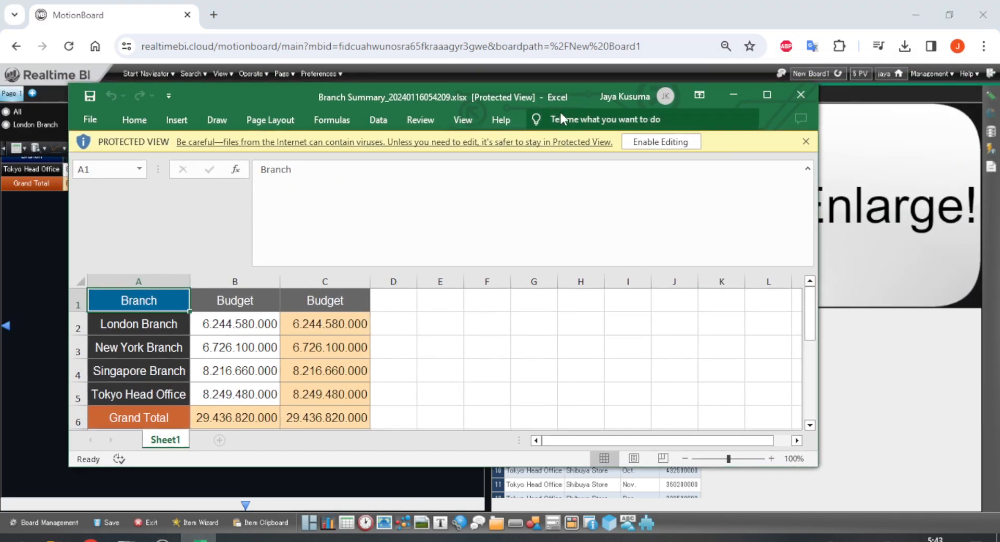
click(808, 96)
Step: Examine the summary table's download options, the browser's recent download history and the board's page-view details
mouse_move(124, 156)
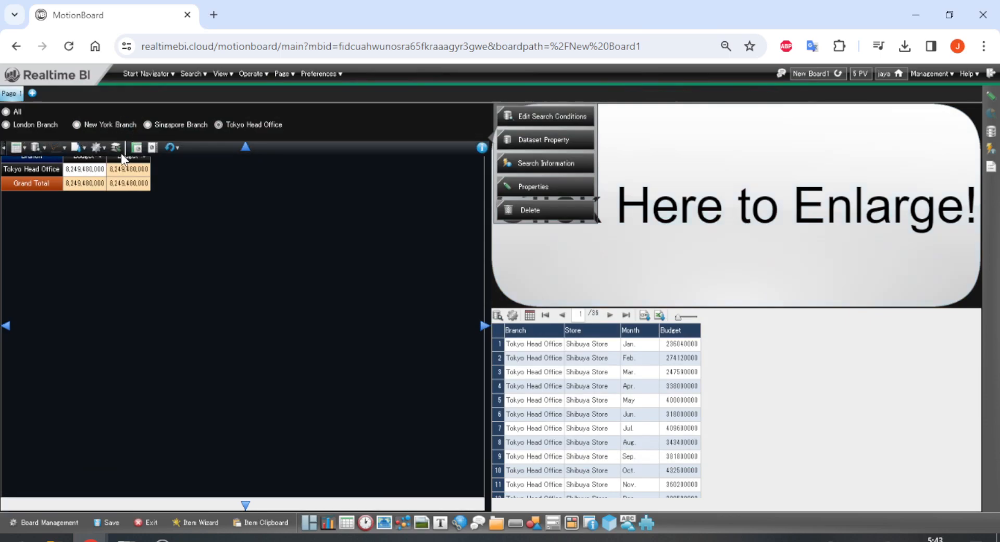
click(85, 150)
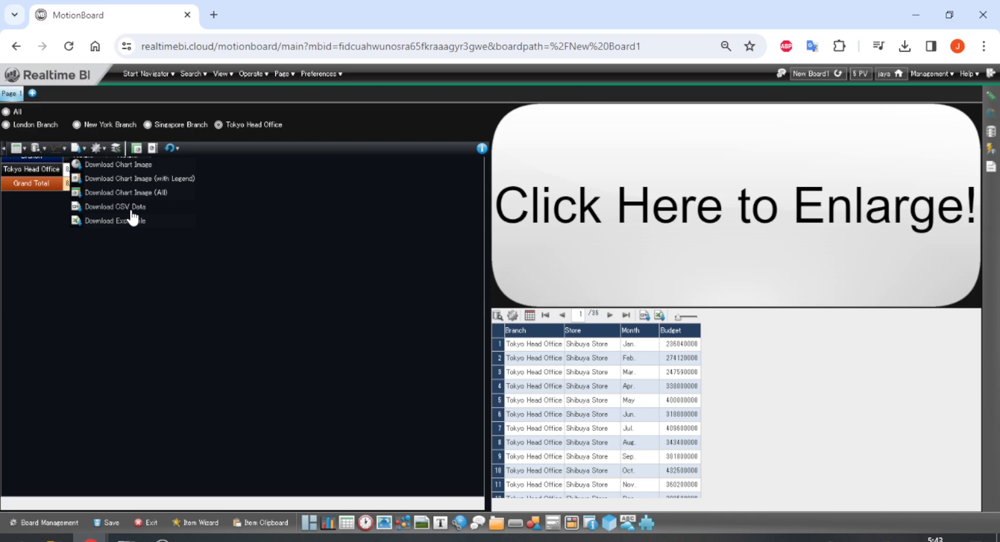
click(905, 46)
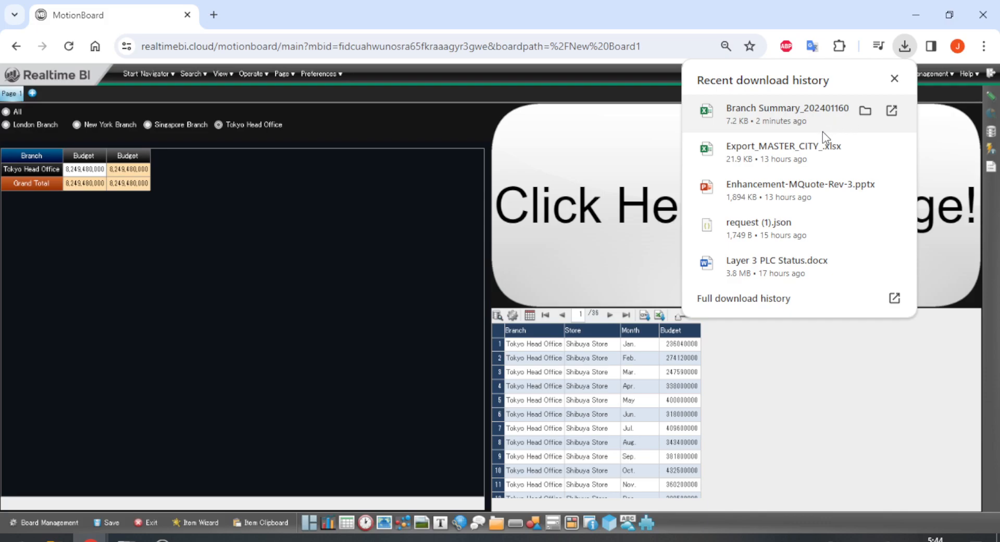
click(905, 48)
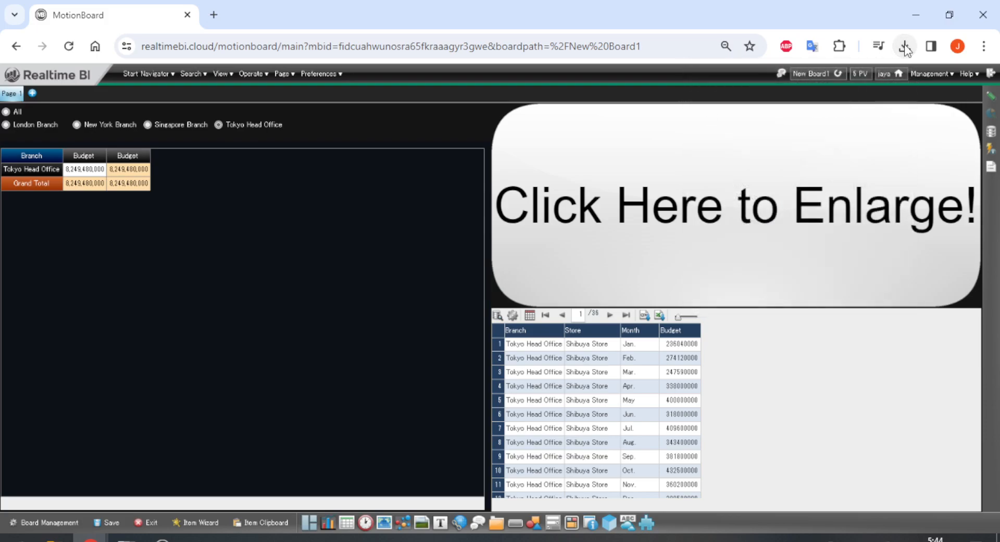
click(865, 74)
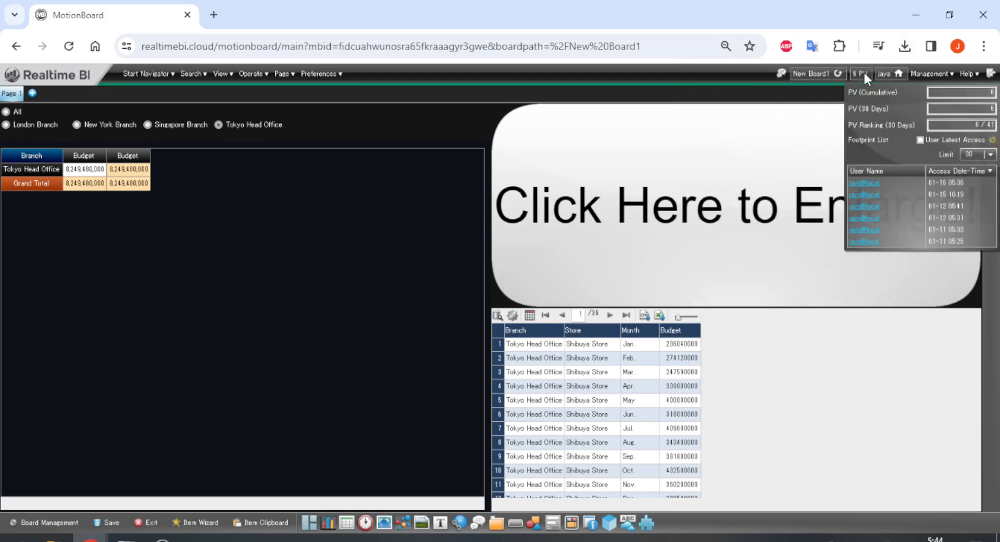
click(392, 178)
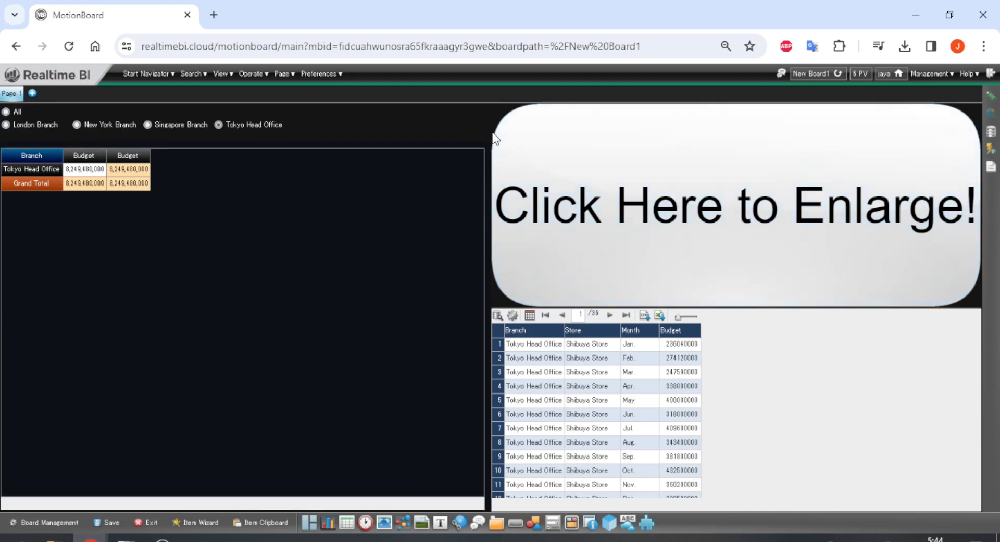
click(905, 45)
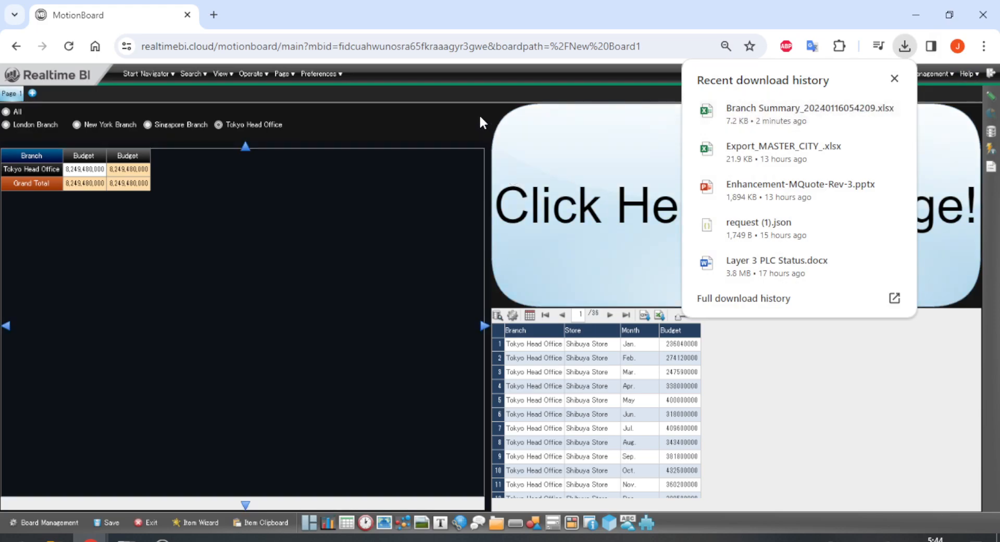
click(489, 94)
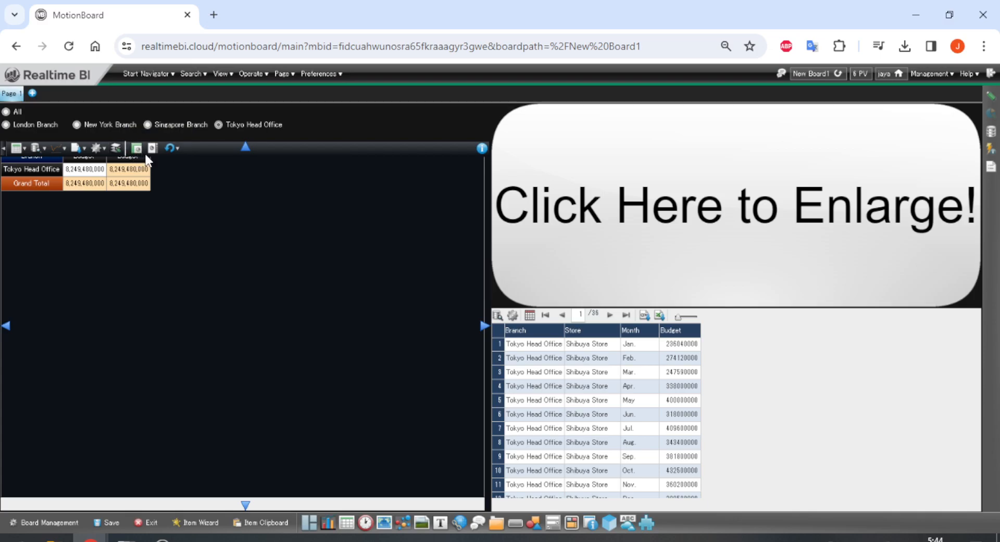
Step: Examine the summary table's chart settings and its Swap Item lists, and close them without changes
click(97, 148)
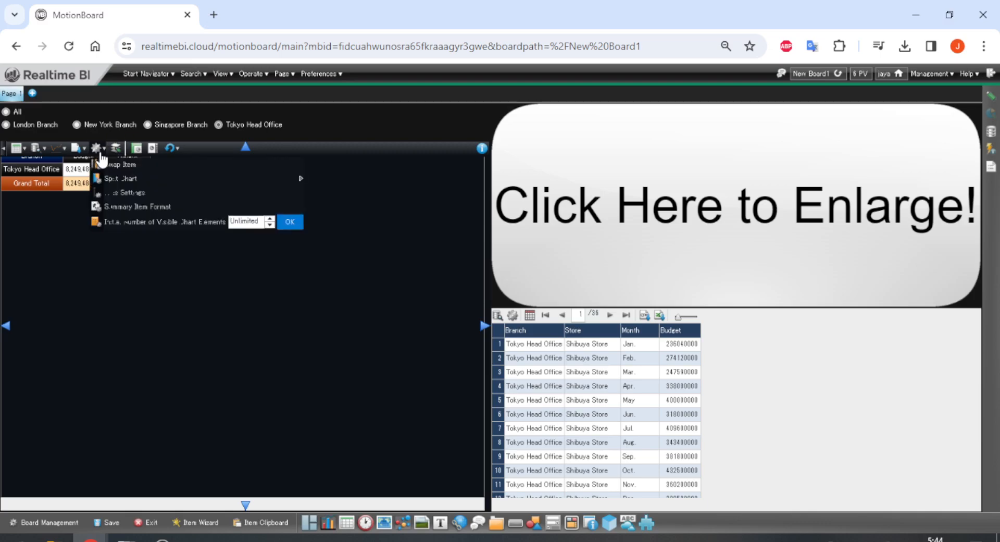
click(100, 152)
click(100, 152)
click(97, 148)
mouse_move(166, 177)
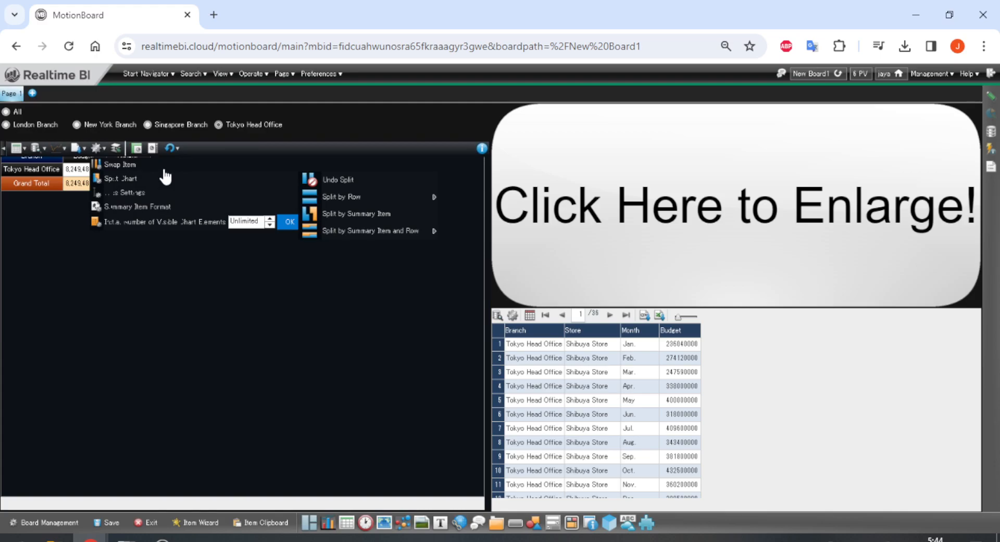
click(157, 165)
drag(319, 166, 529, 113)
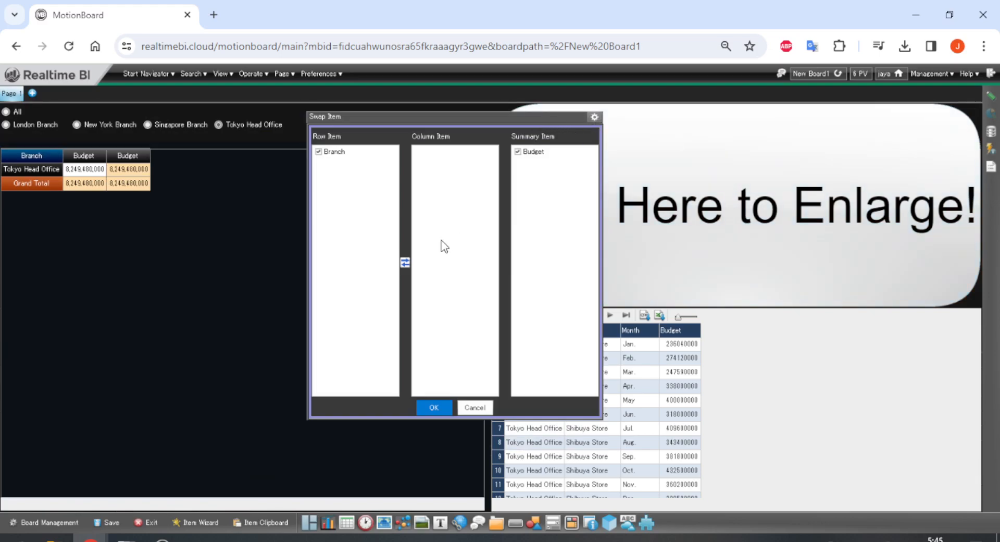
click(465, 408)
Step: Add Store as a row item in the summary table's data source and show the data for All branches
click(488, 325)
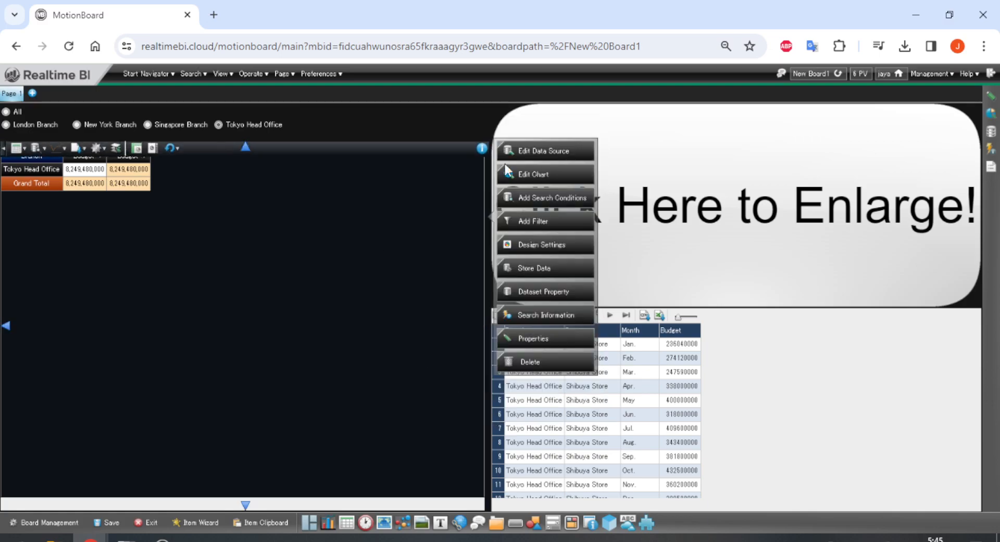
click(576, 153)
drag(245, 220, 386, 232)
click(690, 503)
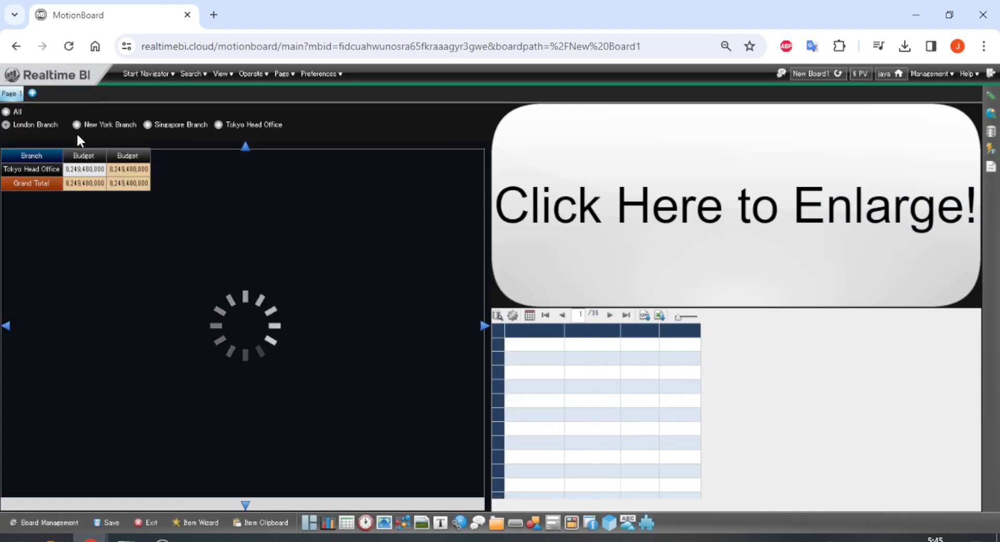
click(18, 114)
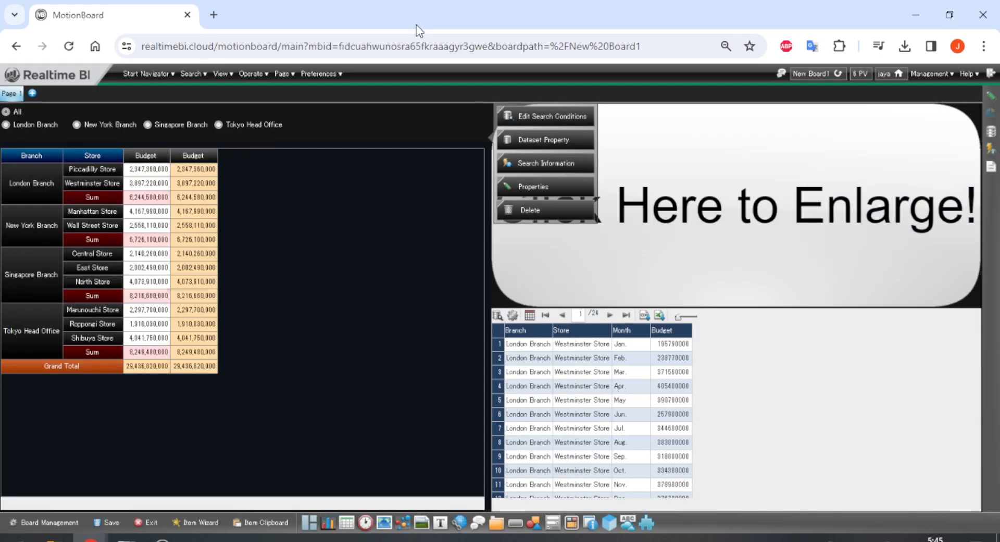
Step: Exclude Branch from the summary table's row items with Swap Item, leaving only Store
click(358, 179)
mouse_move(392, 178)
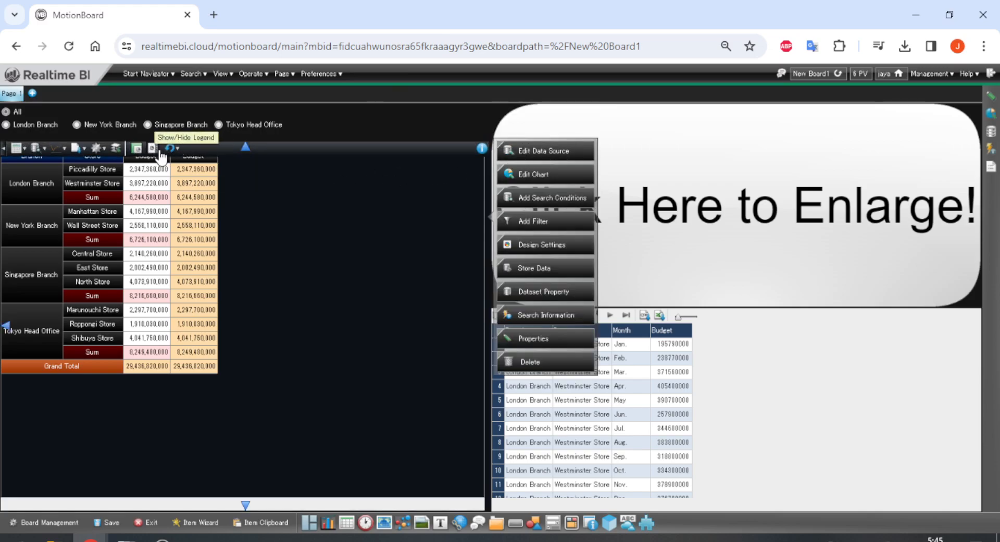
click(98, 151)
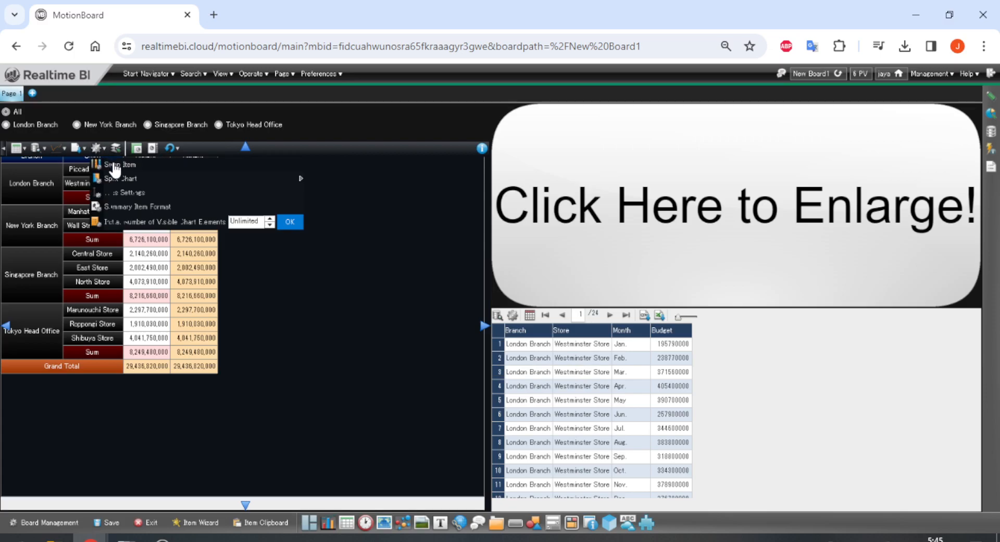
click(115, 164)
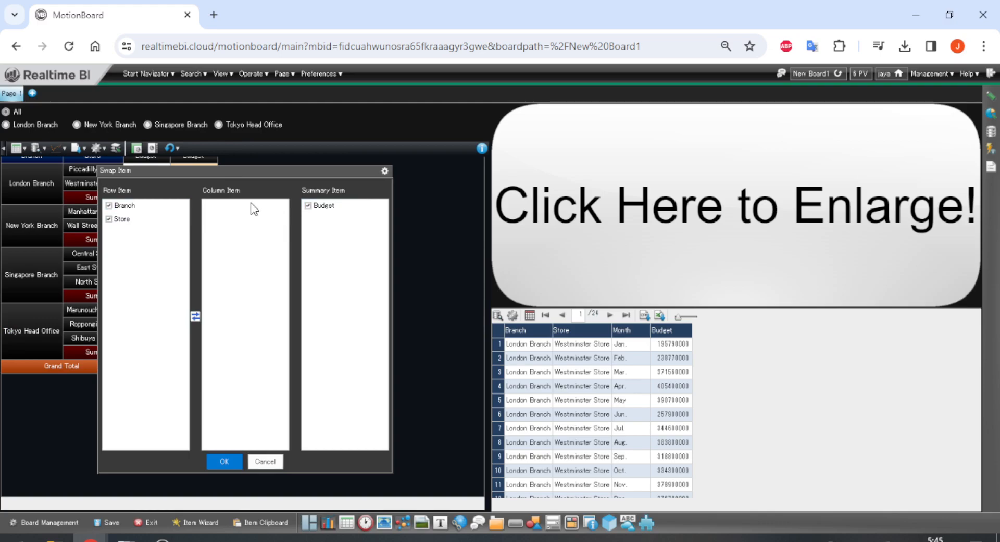
click(165, 209)
drag(209, 173, 398, 165)
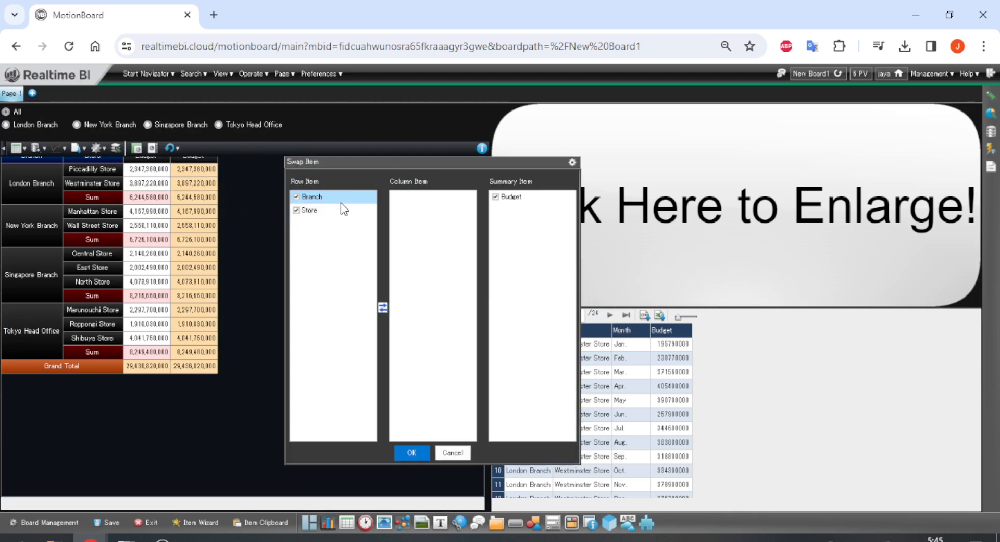
click(411, 452)
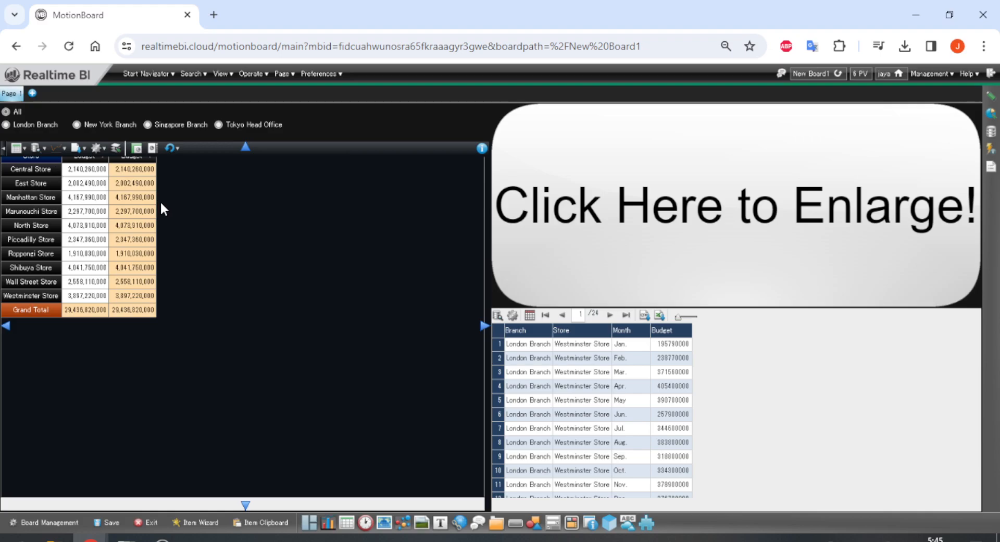
Step: Check the row items in the summary table's Data Source Editor and close it without changes
click(170, 151)
click(170, 149)
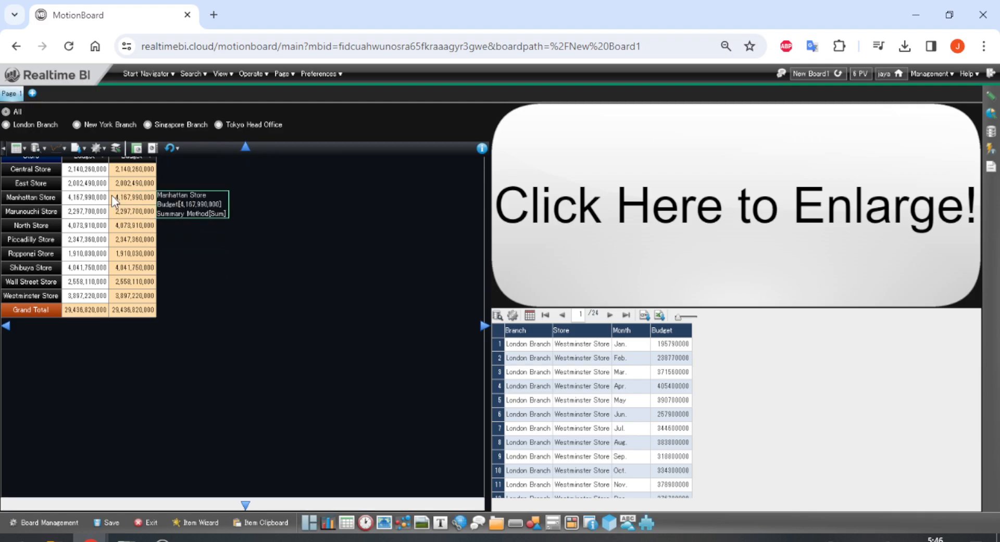
click(97, 150)
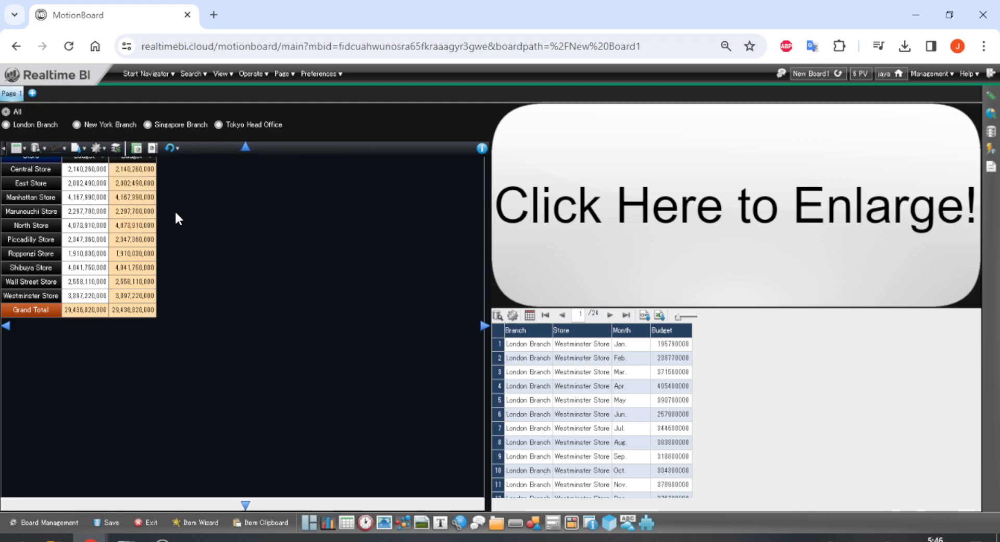
right_click(222, 214)
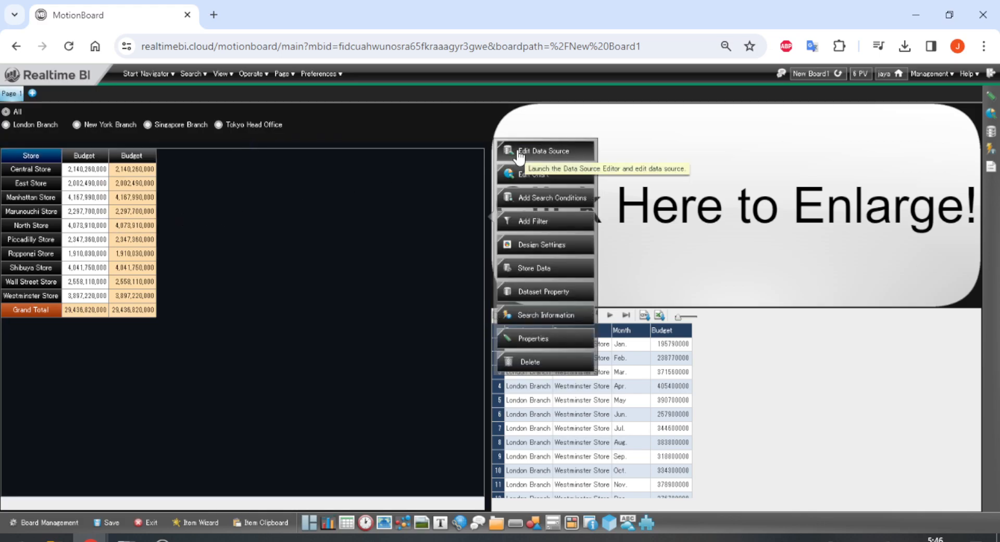
click(519, 152)
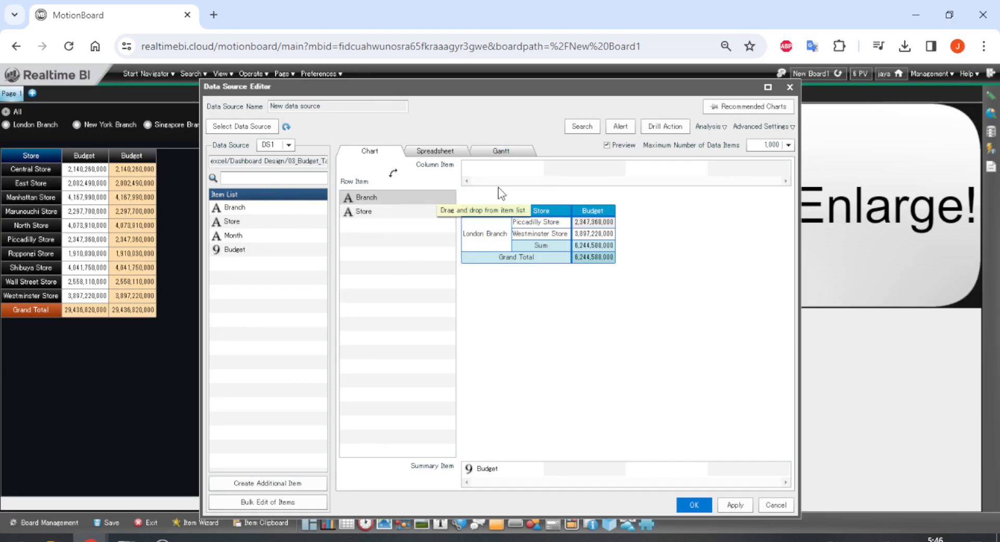
click(789, 87)
Step: Restore Branch as a row item of the summary table with Swap Item
mouse_move(282, 192)
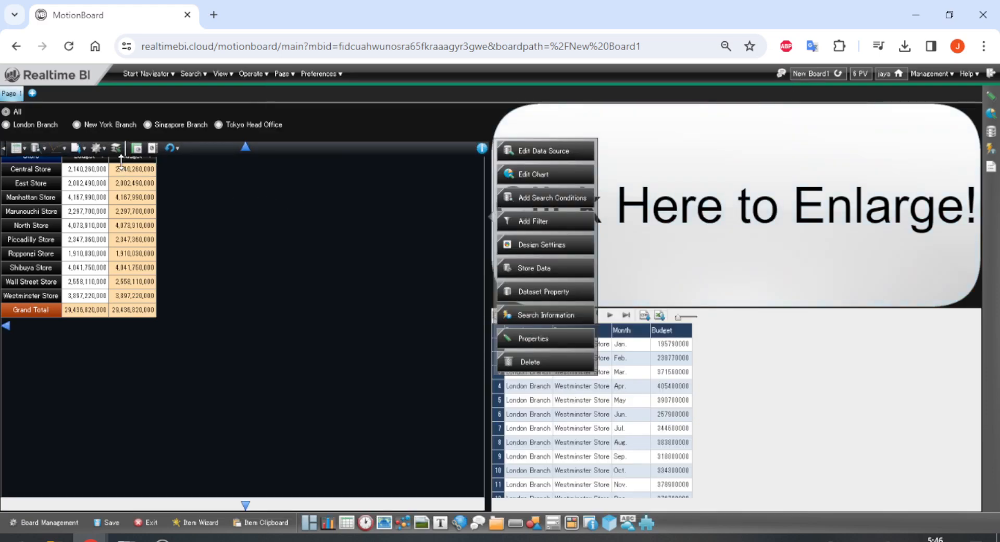
click(96, 149)
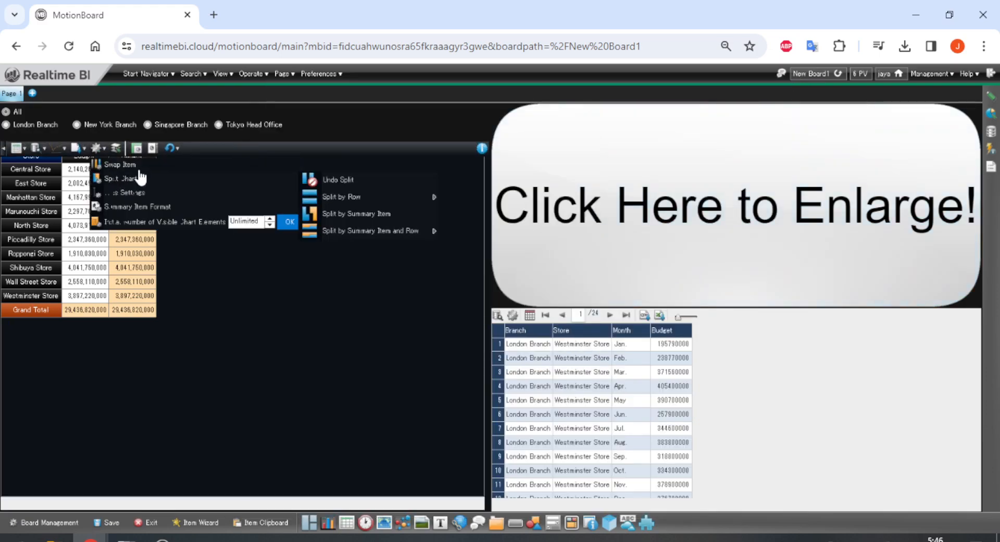
click(146, 167)
click(133, 208)
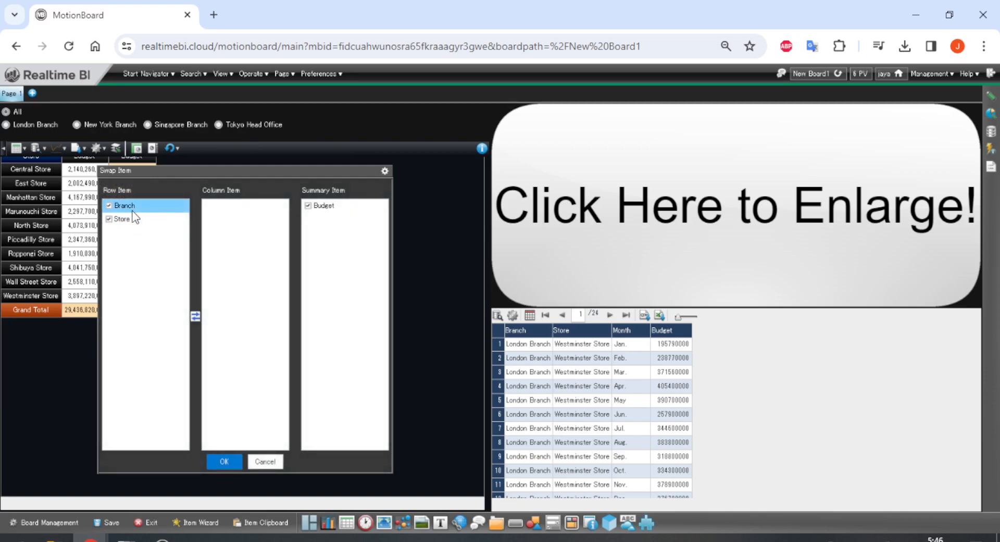
click(225, 462)
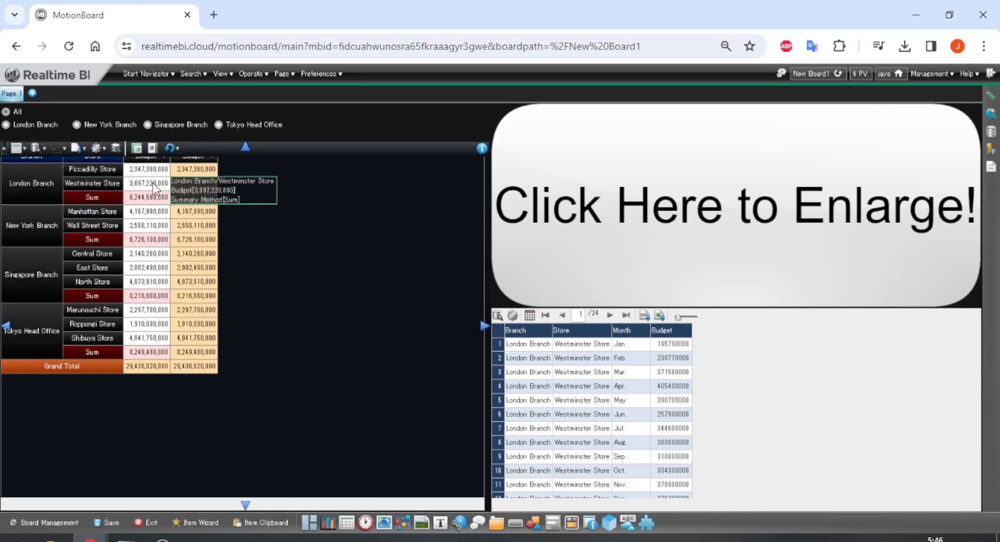
Step: Examine the Split Chart options available for the summary table
click(105, 149)
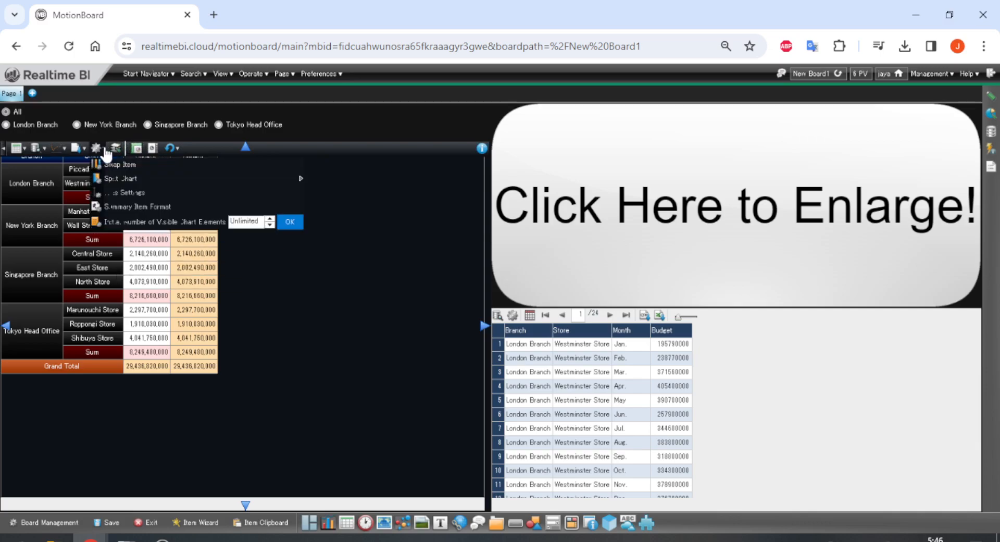
mouse_move(137, 180)
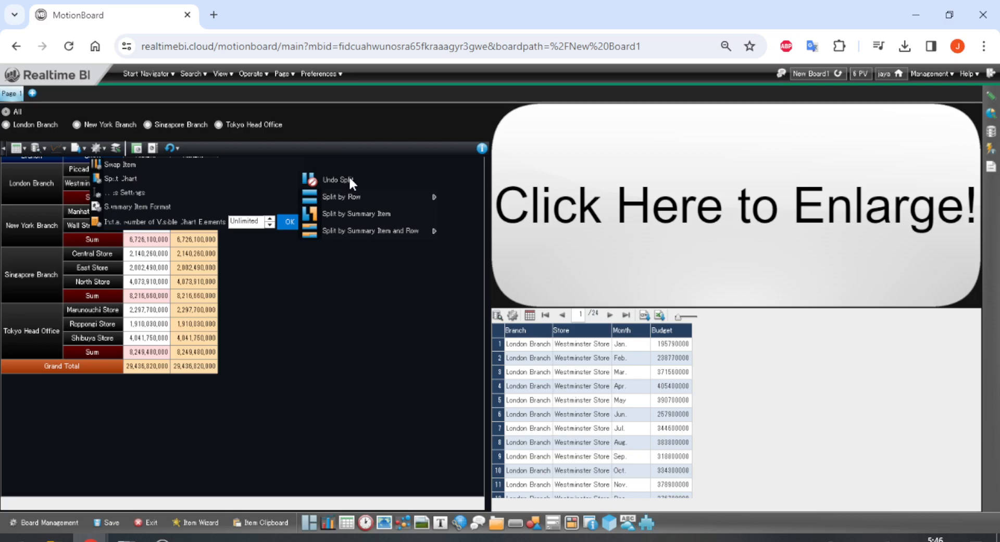
mouse_move(343, 196)
click(252, 276)
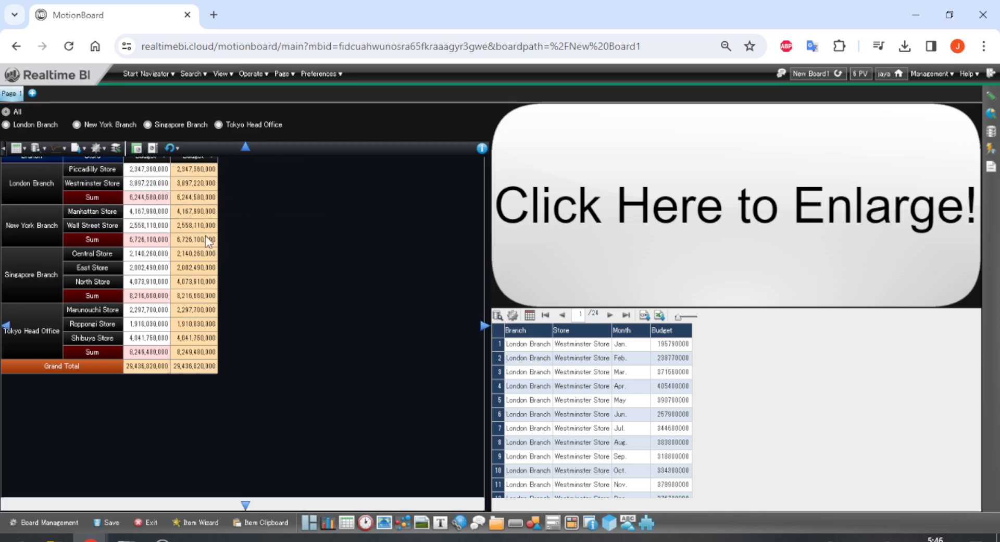
Step: Switch the summary table to a Gauge chart and split it by the Branch row item
click(18, 148)
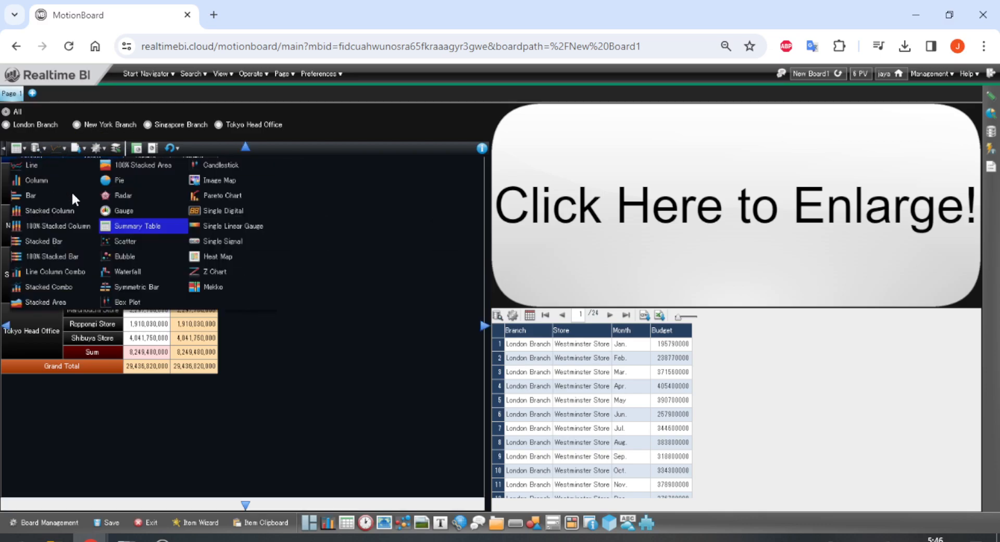
click(168, 210)
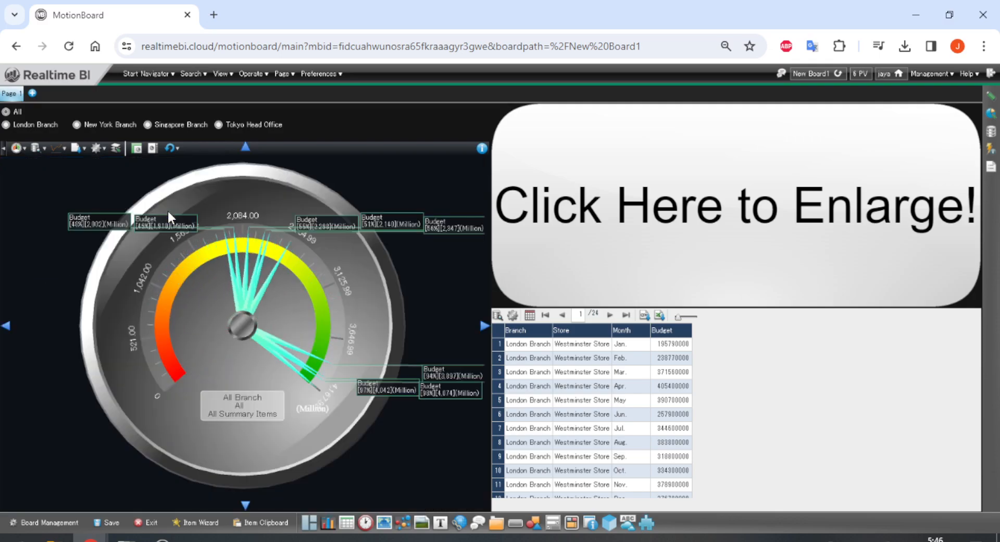
click(106, 147)
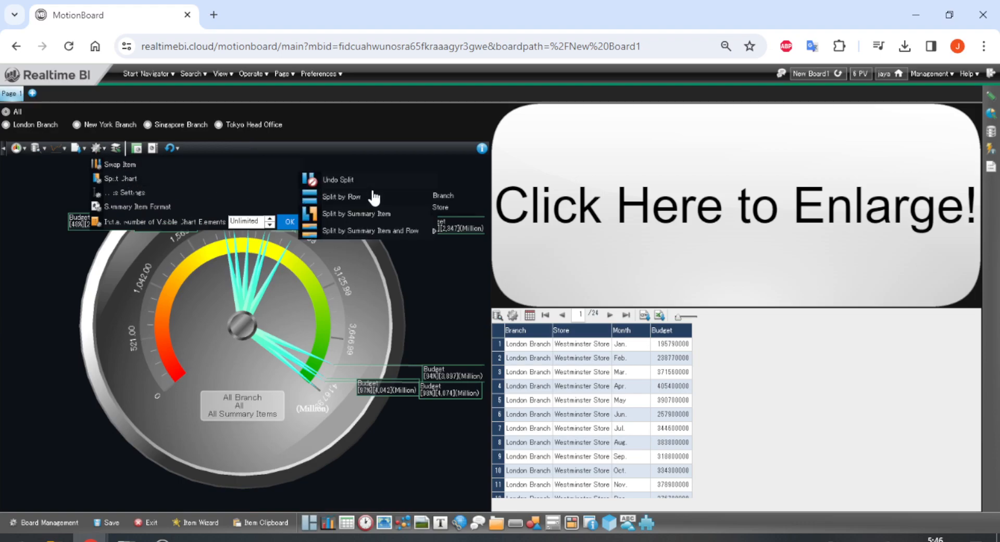
click(454, 195)
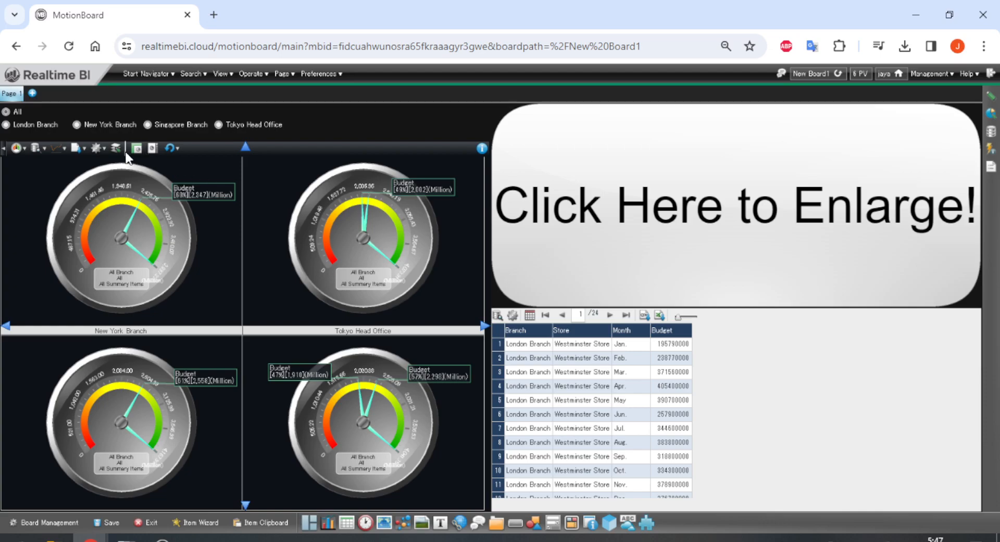
Step: Undo the Branch split of the gauge chart
click(99, 148)
mouse_move(123, 178)
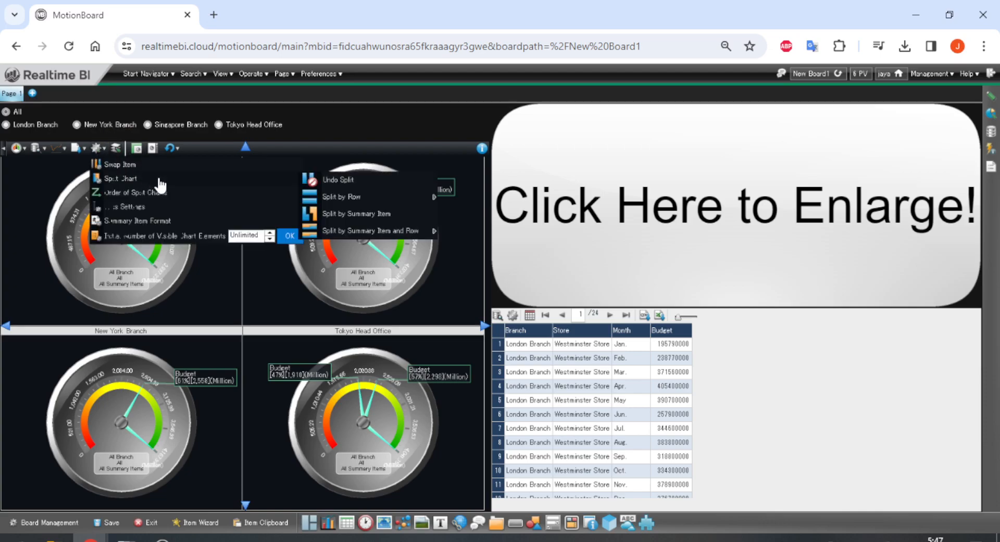
click(342, 179)
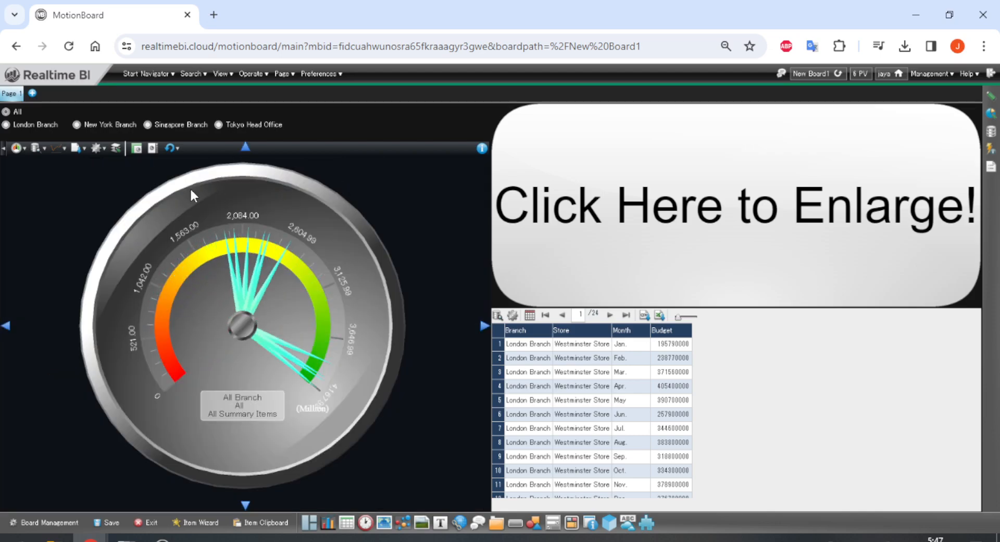
Step: Preview the gauge's data as a Summary Table in the Data Source Editor, and cancel the edit
click(121, 149)
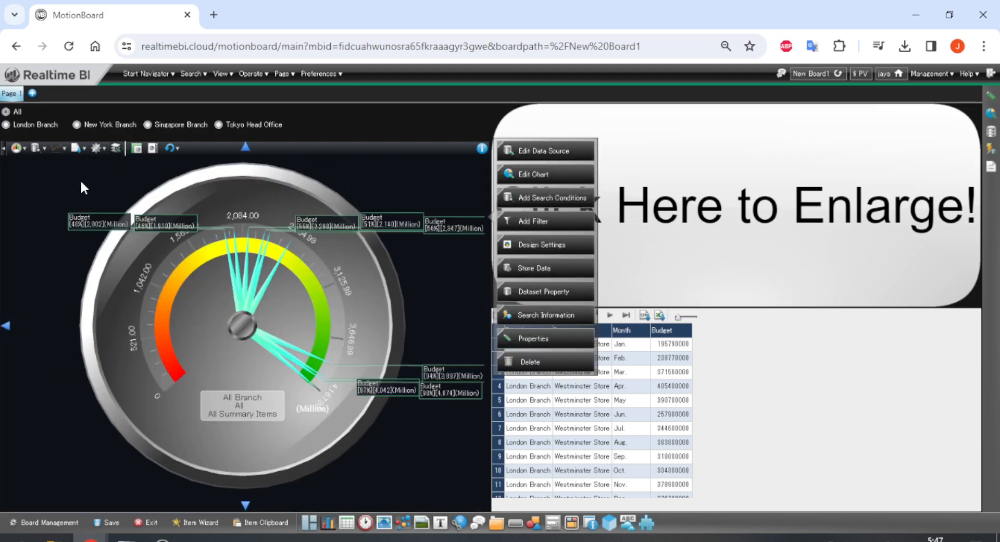
click(536, 160)
click(524, 196)
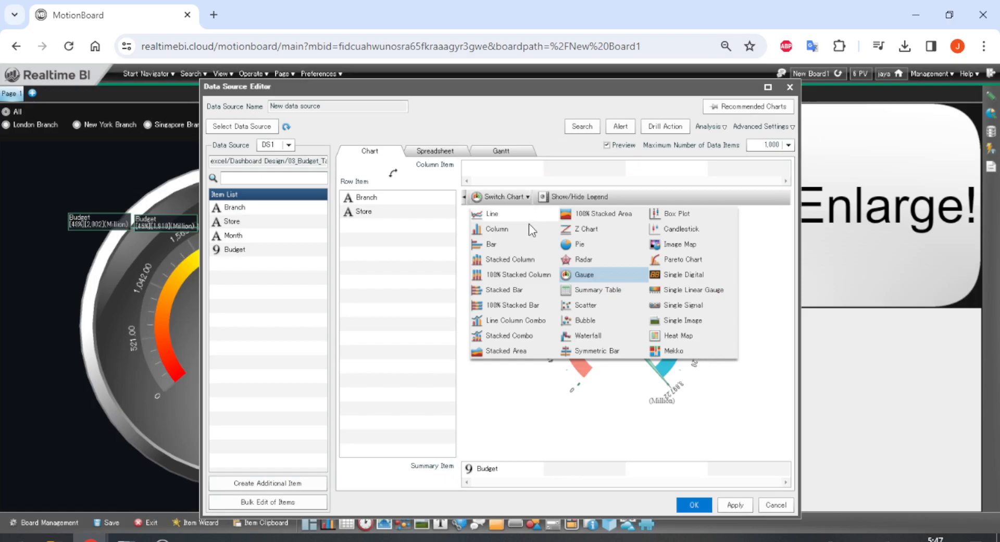
click(577, 288)
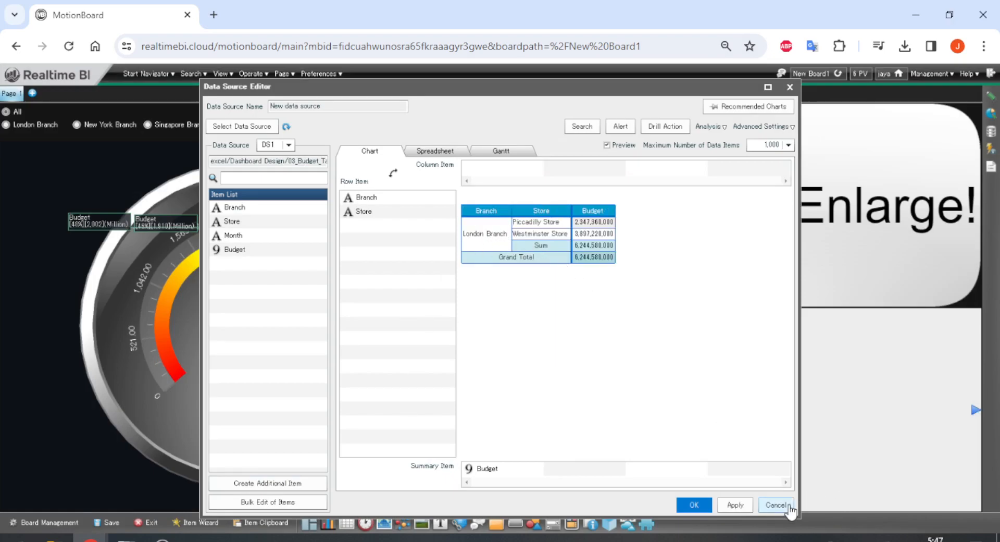
mouse_move(475, 239)
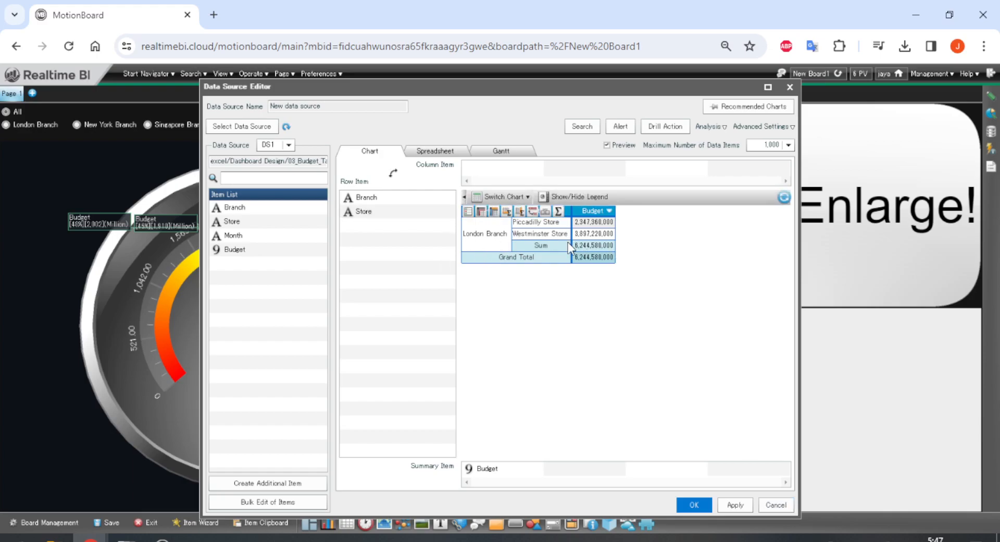
mouse_move(593, 223)
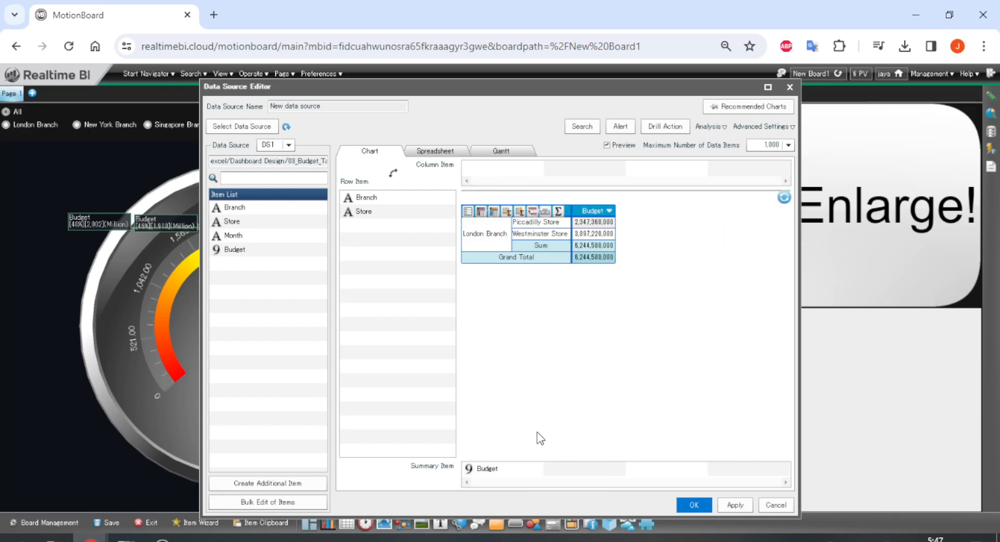
click(775, 505)
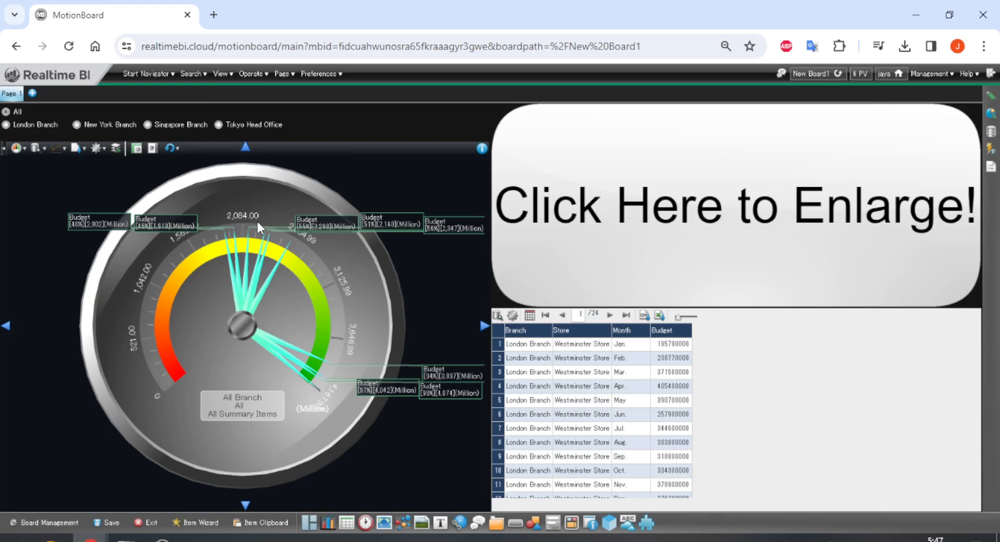
Step: Switch the gauge chart to the Single Digital chart type
click(24, 148)
click(19, 151)
click(219, 211)
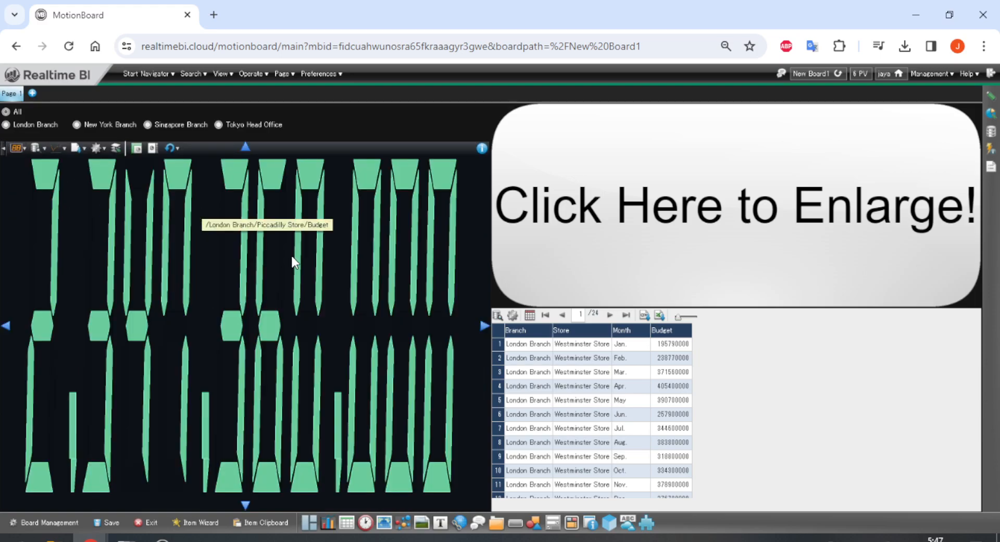
Step: Preview the Single Digital chart's data as a Summary Table in the Data Source Editor, and close it without saving
right_click(339, 308)
click(543, 151)
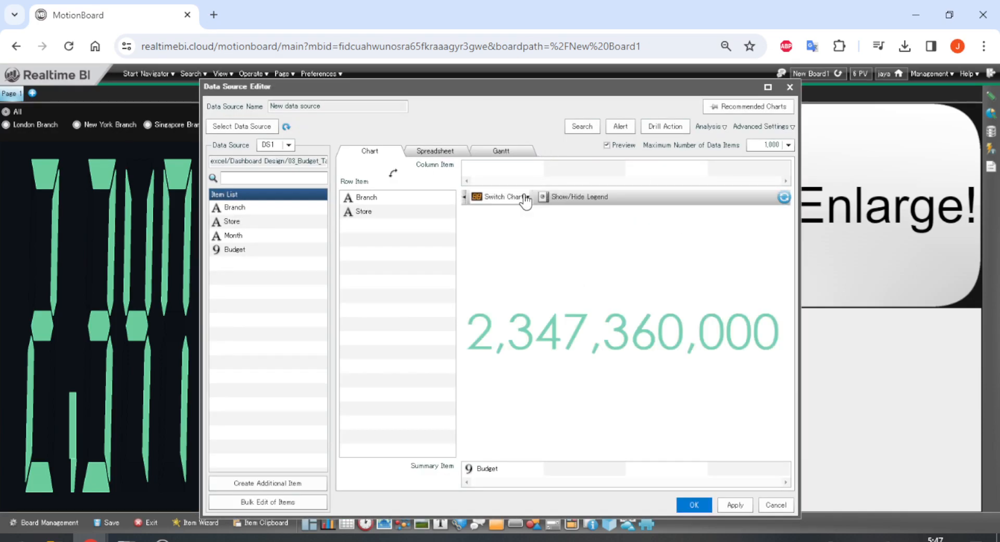
click(502, 196)
click(616, 295)
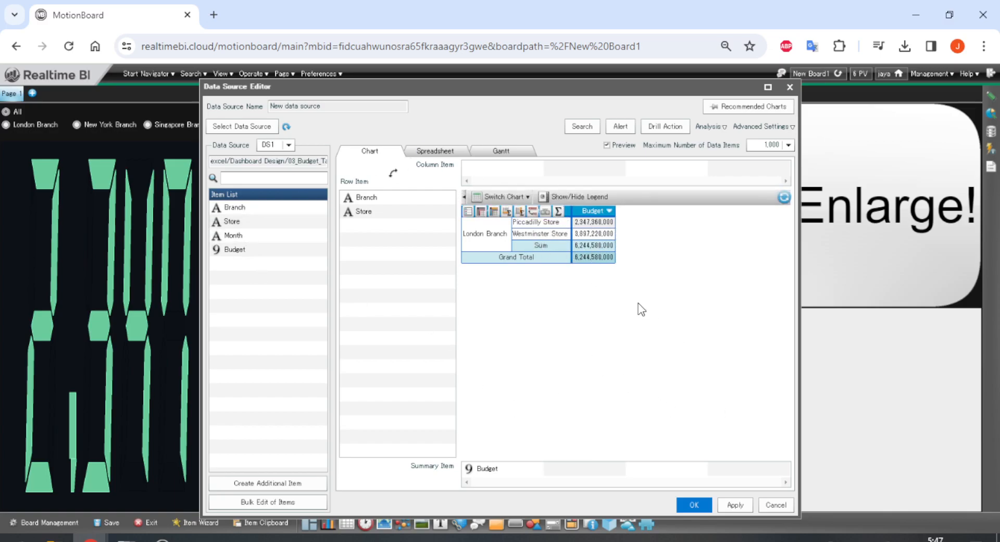
click(791, 87)
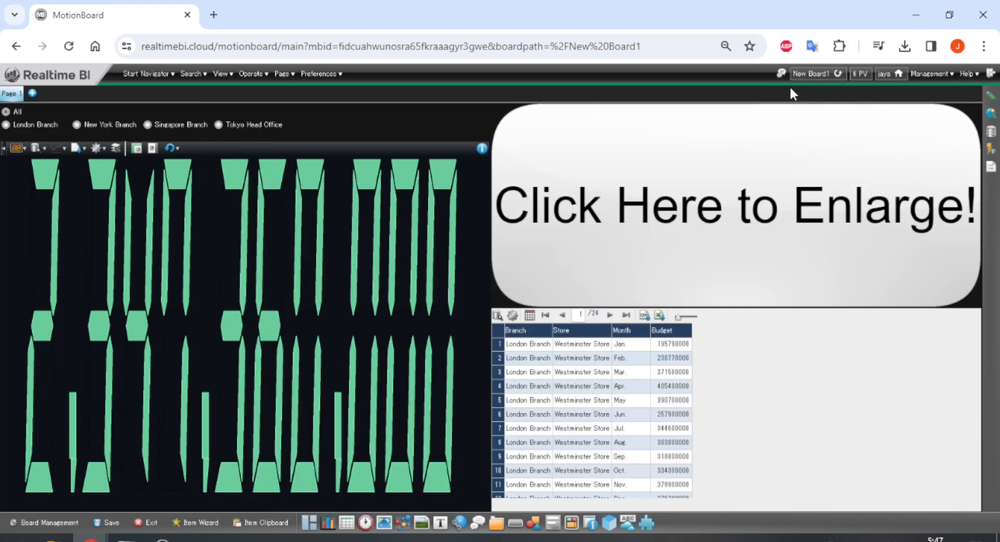
Step: Split the Single Digital chart by summary item, and undo that split
click(97, 148)
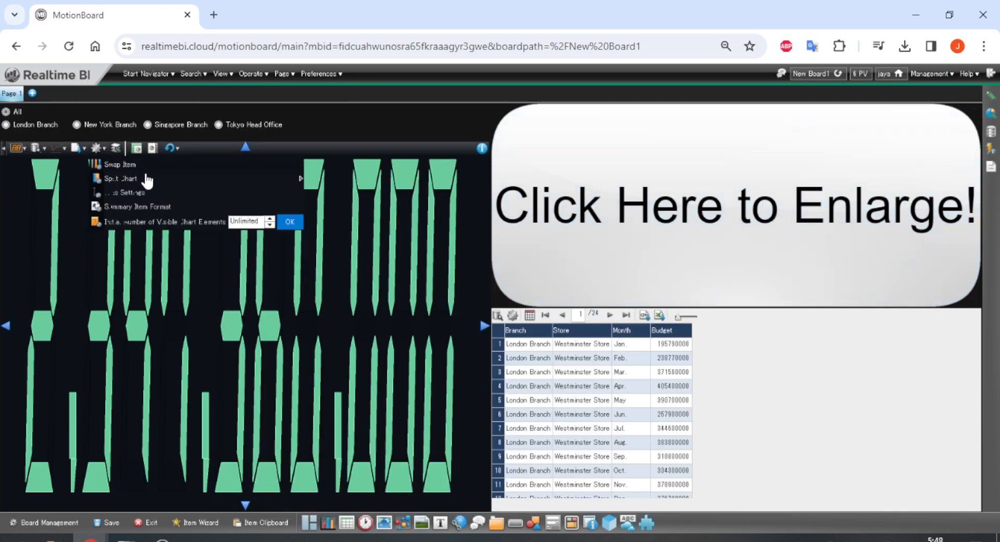
mouse_move(150, 180)
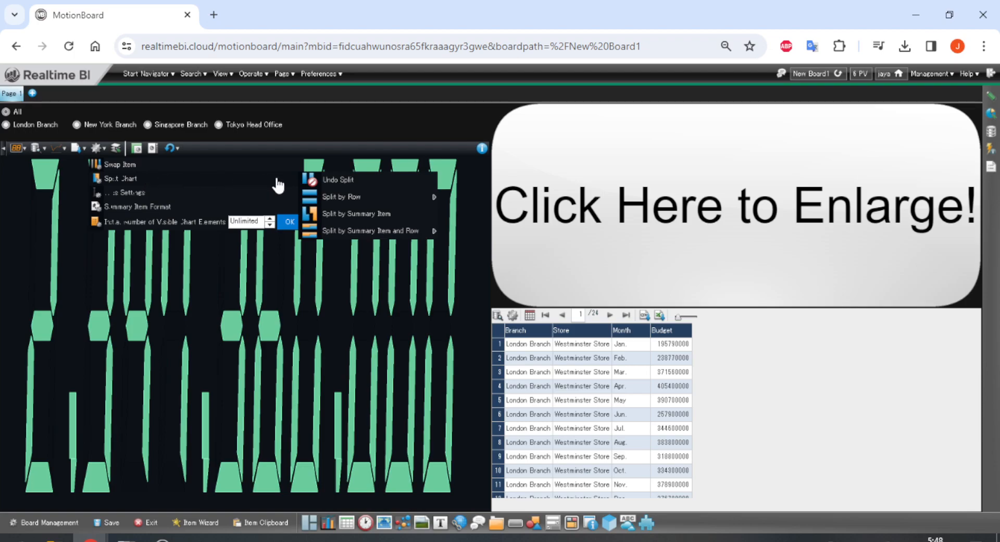
click(379, 219)
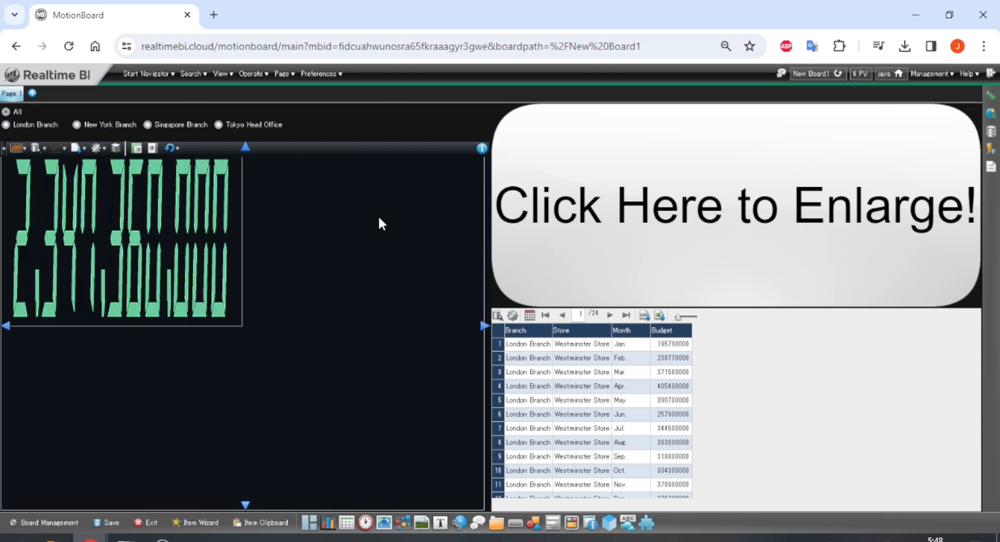
click(103, 150)
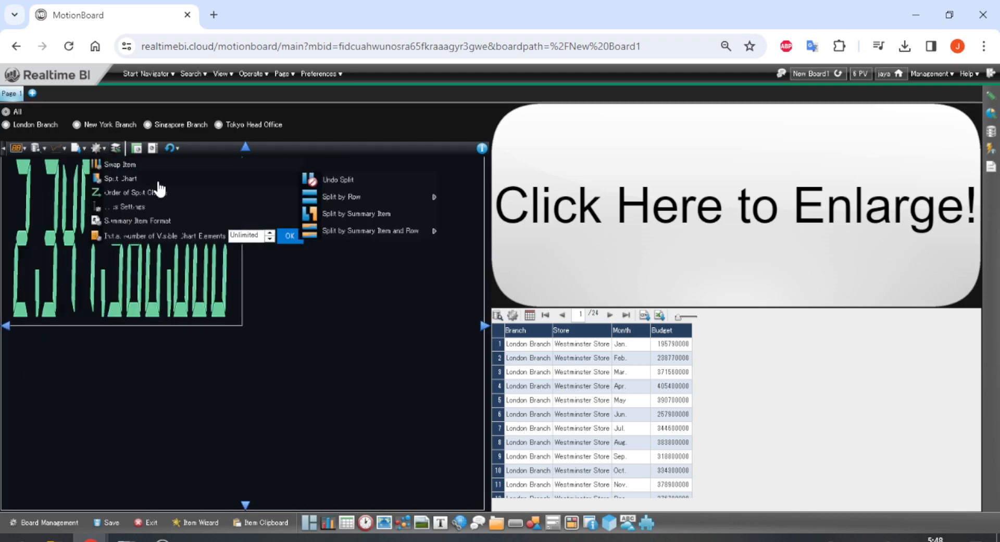
click(359, 193)
Step: Split the Single Digital chart by the Store row item
click(97, 148)
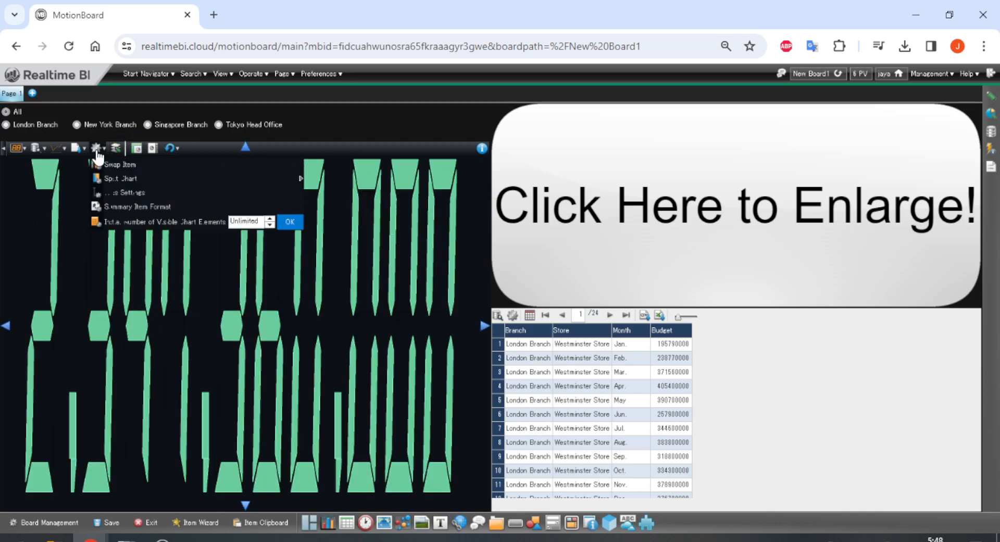
mouse_move(365, 196)
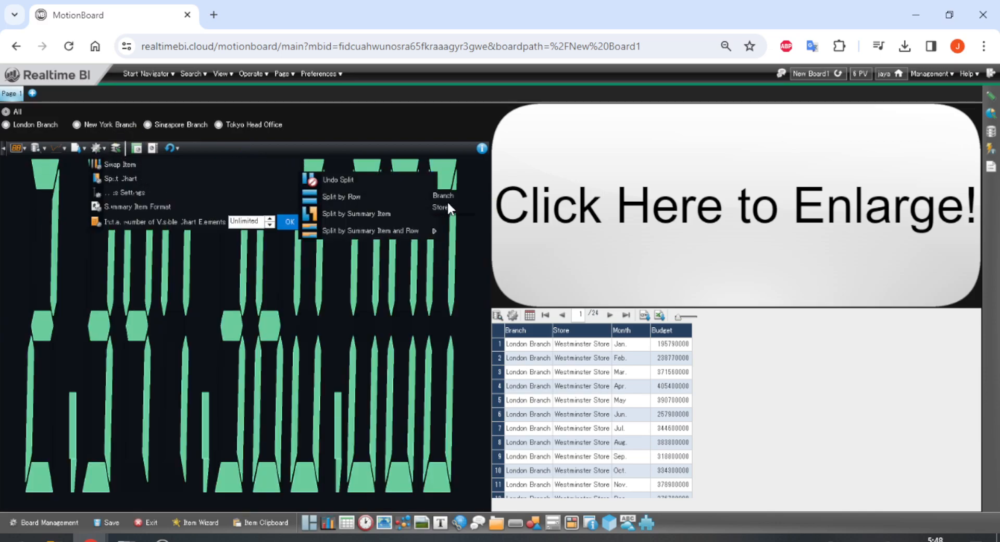
click(446, 207)
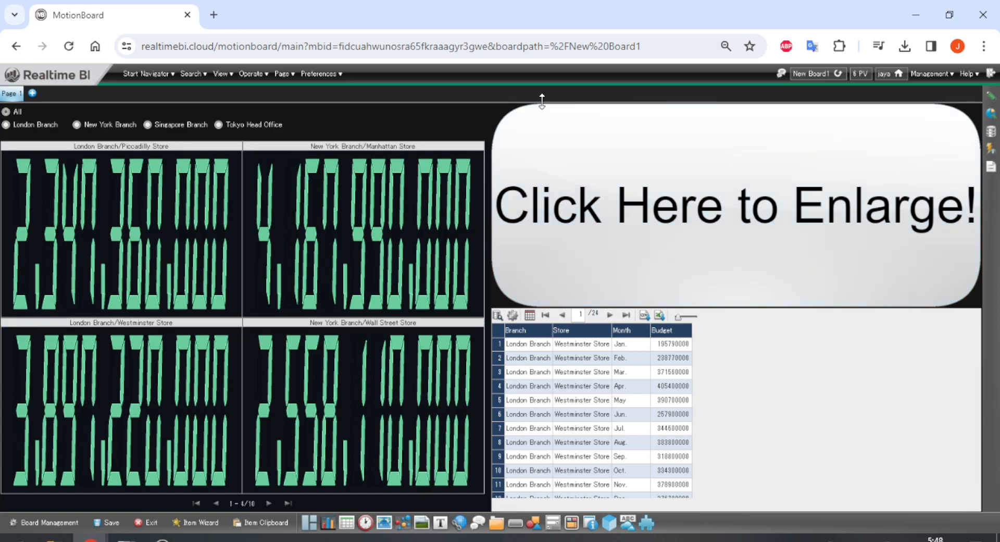
Step: Preview the split chart's data as a Summary Table, set the maximum number of data items to All, and cancel the edit
click(266, 229)
click(563, 157)
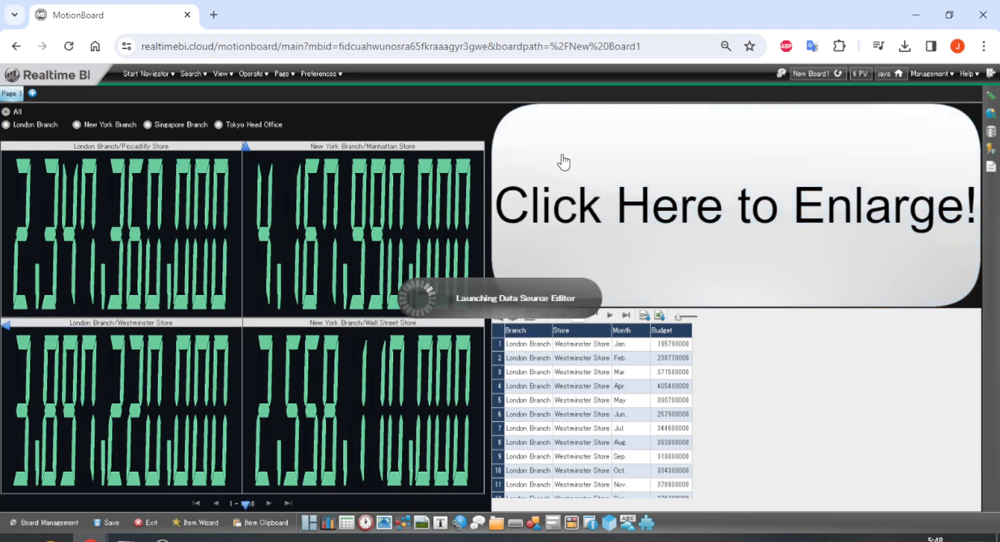
mouse_move(500, 221)
click(503, 197)
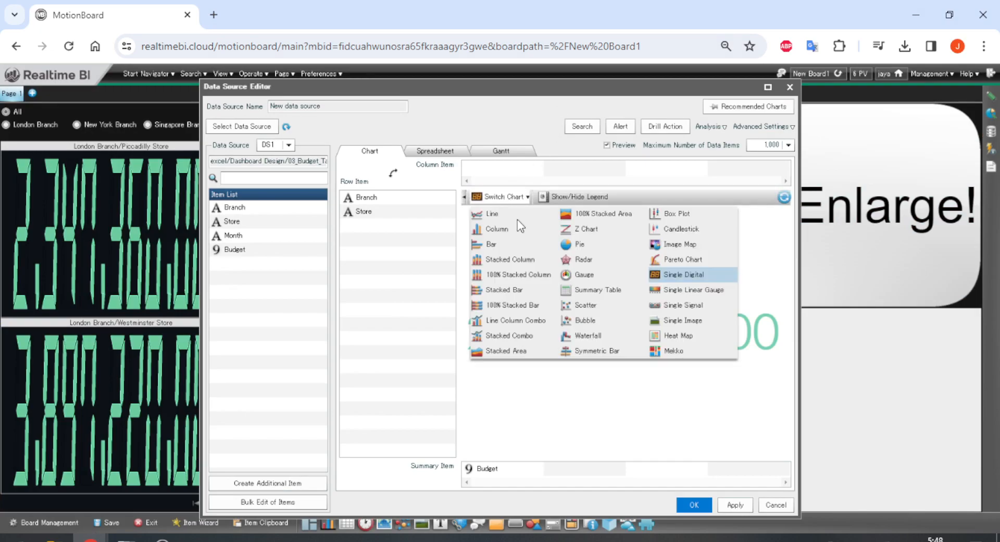
click(600, 284)
drag(607, 88, 762, 79)
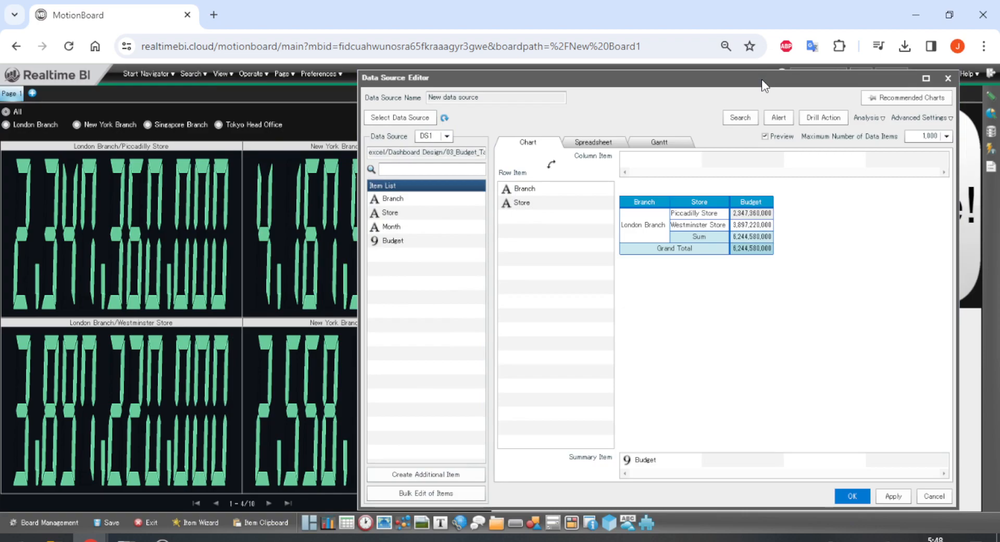
click(923, 140)
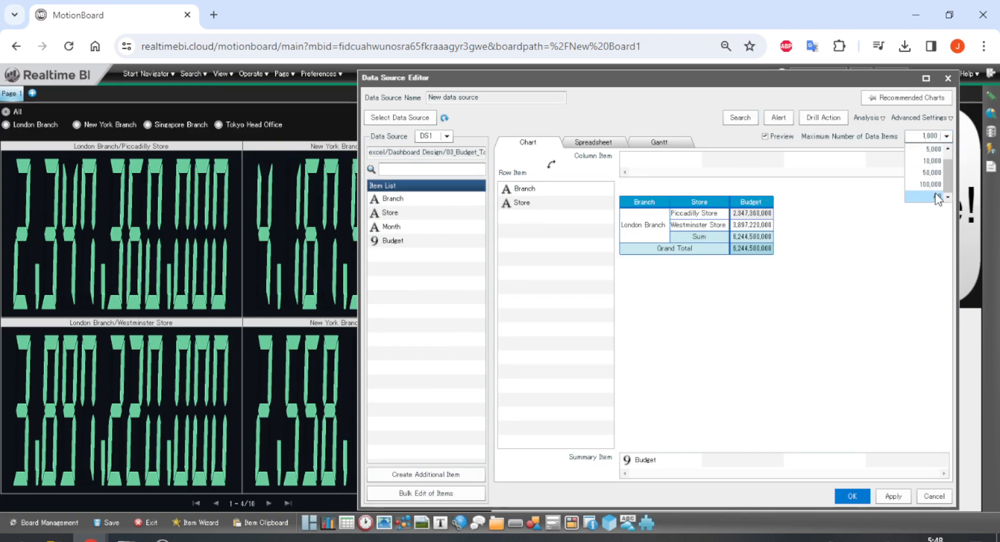
click(938, 197)
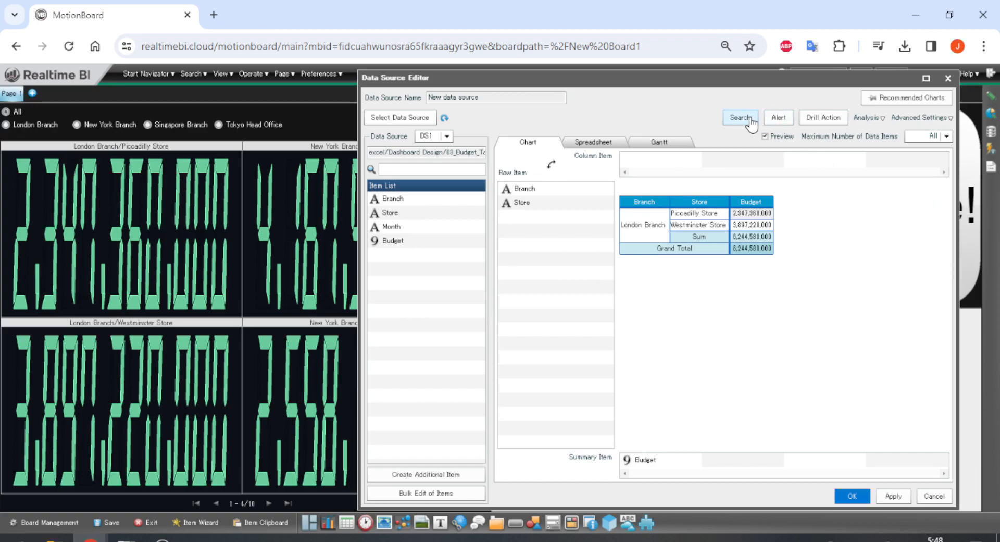
click(934, 495)
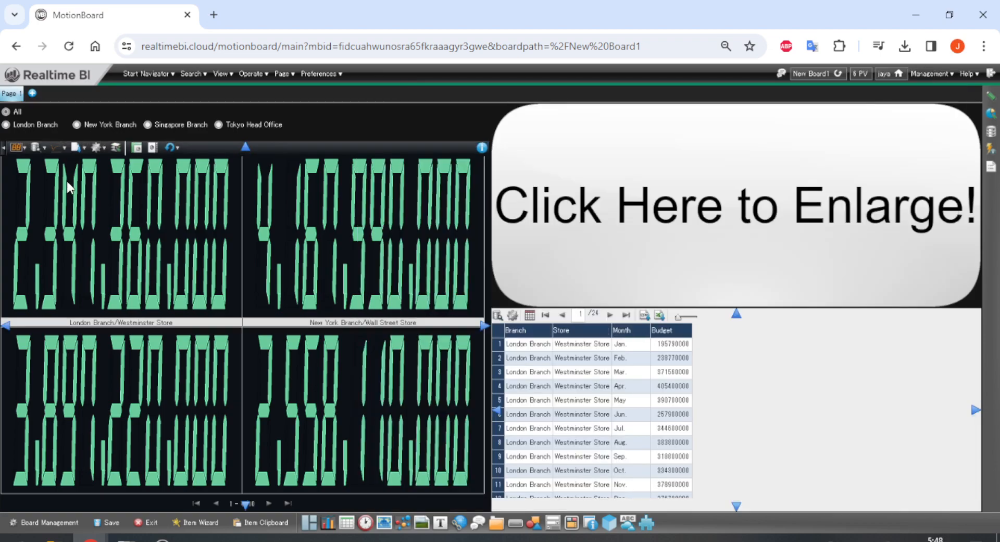
Step: Filter the board to London Branch, and check the split chart against a Summary Table preview in the Data Source Editor without saving
click(38, 124)
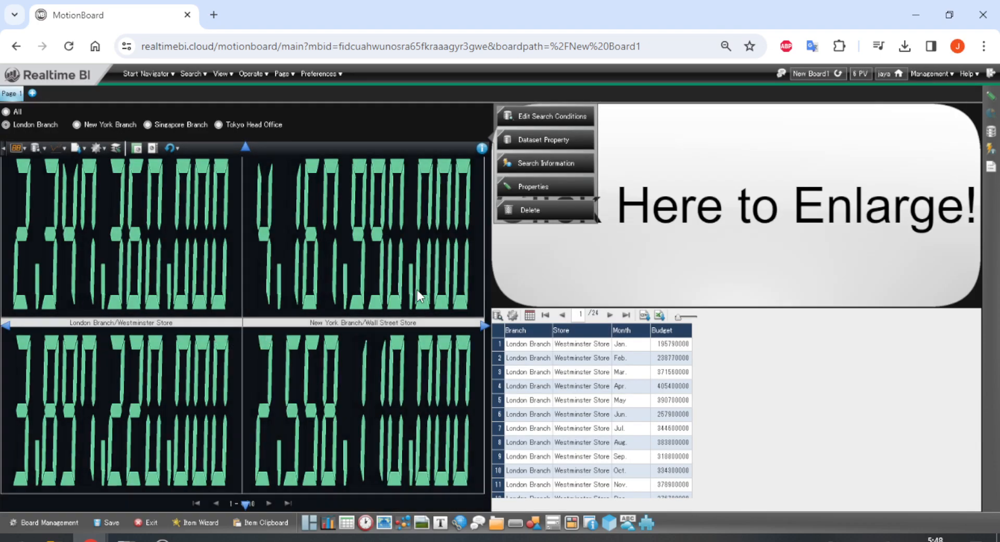
click(557, 151)
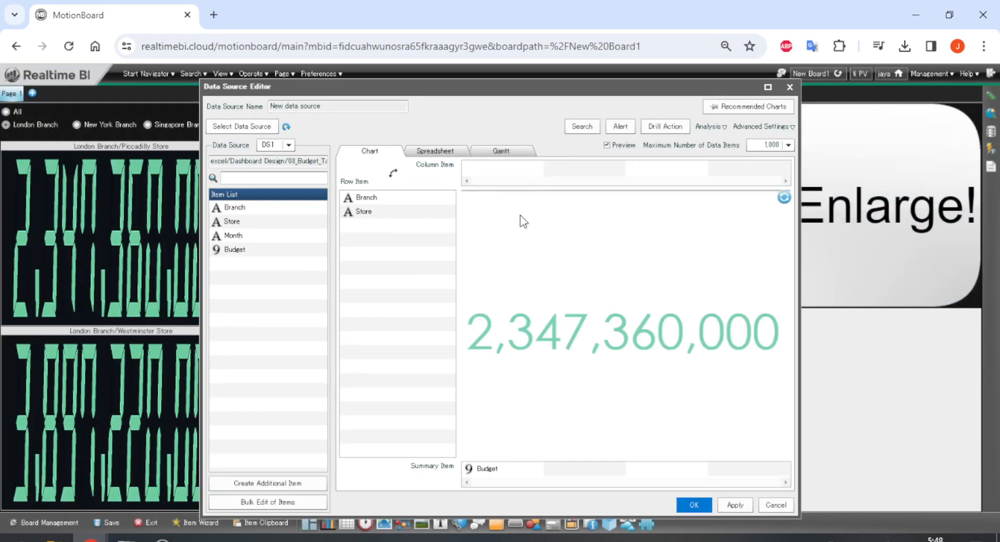
click(521, 196)
click(606, 288)
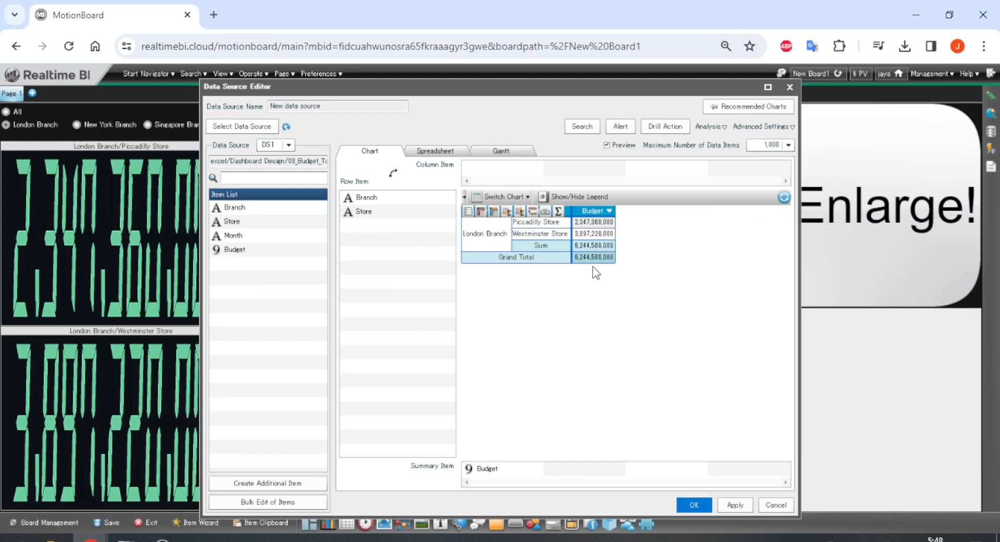
drag(603, 89, 754, 85)
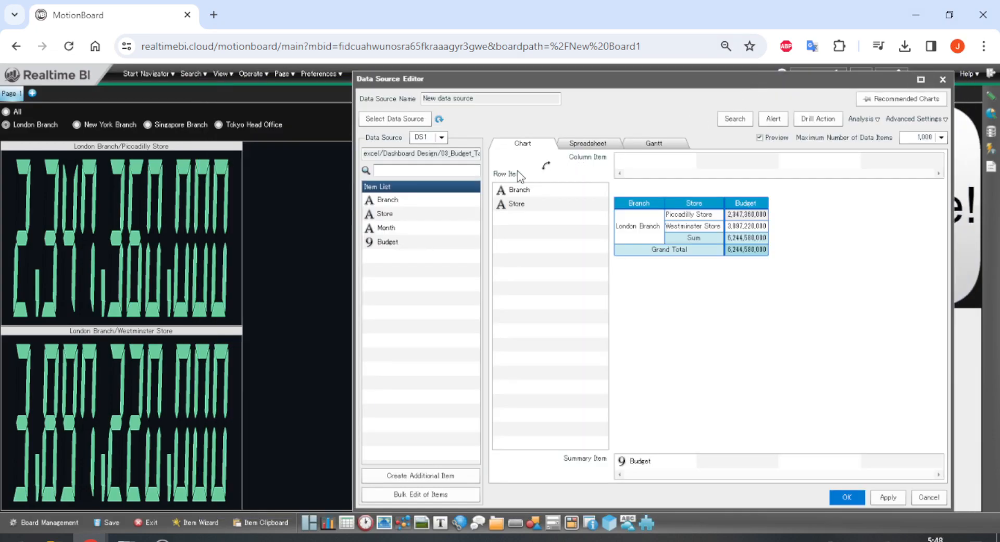
mouse_move(220, 247)
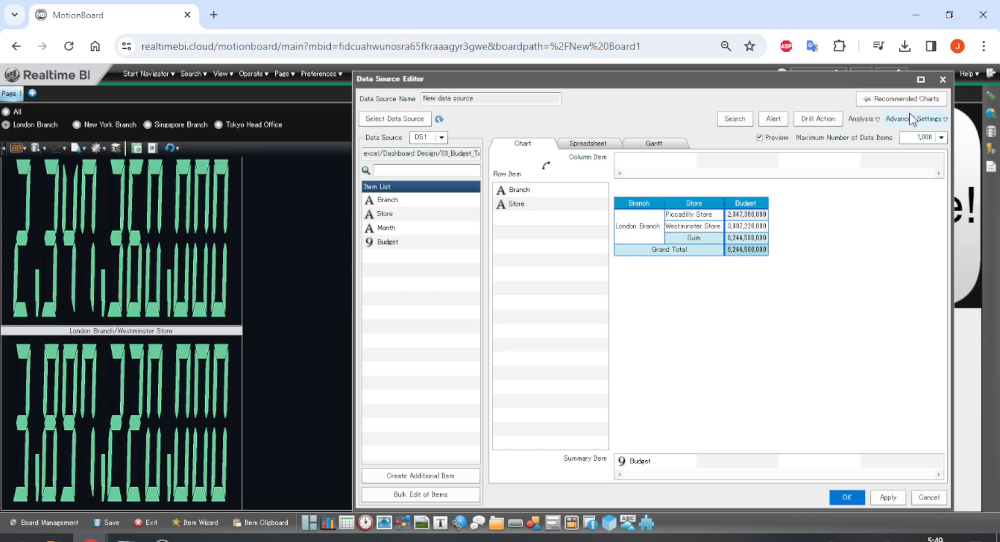
click(932, 99)
click(942, 80)
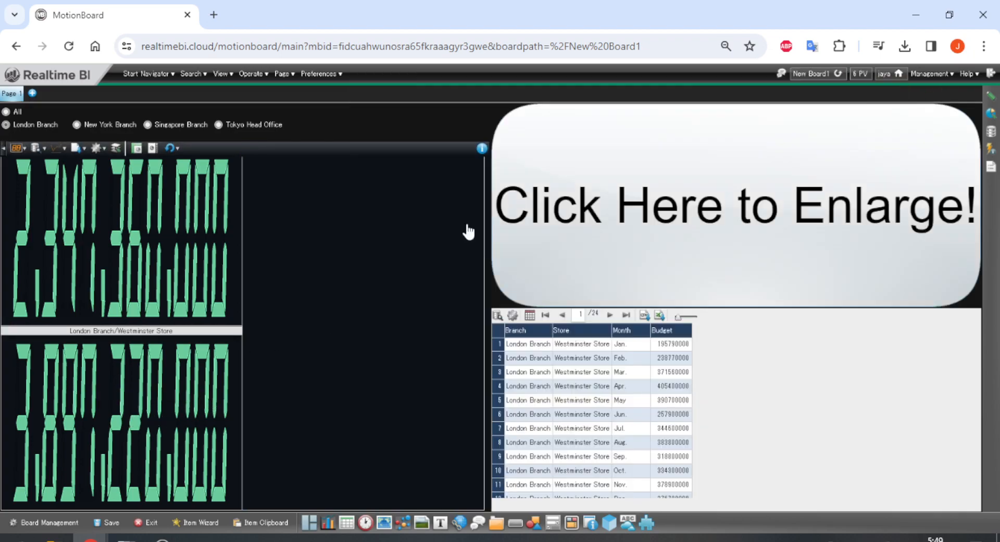
Step: Undo the Store split of the Single Digital chart
click(97, 148)
mouse_move(151, 180)
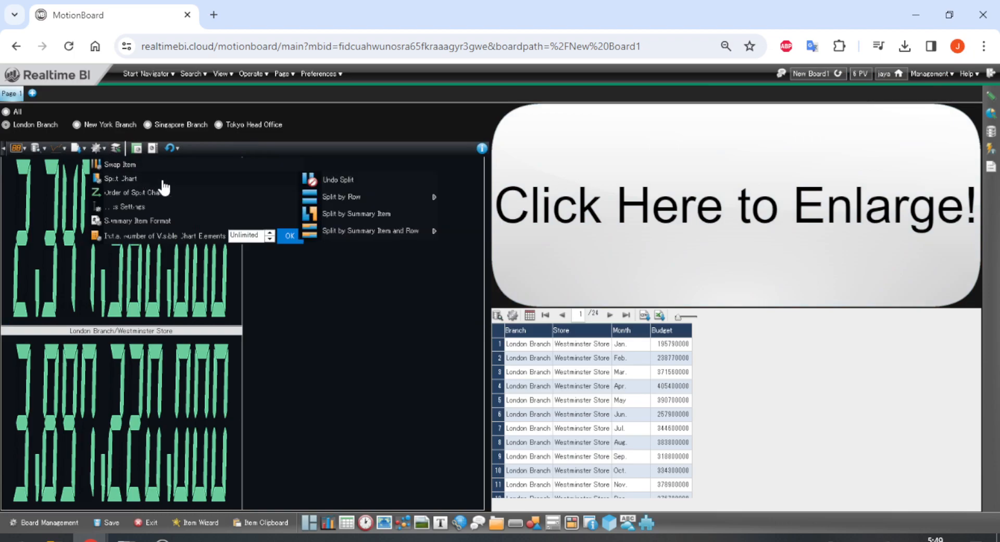
click(383, 179)
Step: Preview the unsplit London Branch chart's data as a Summary Table in the Data Source Editor, and discard the edit
right_click(392, 262)
click(558, 157)
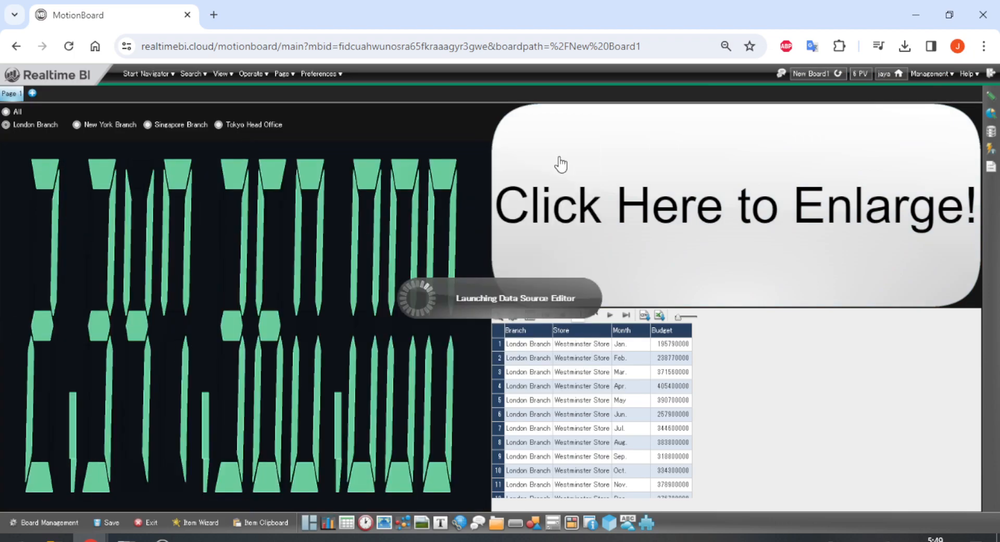
click(502, 197)
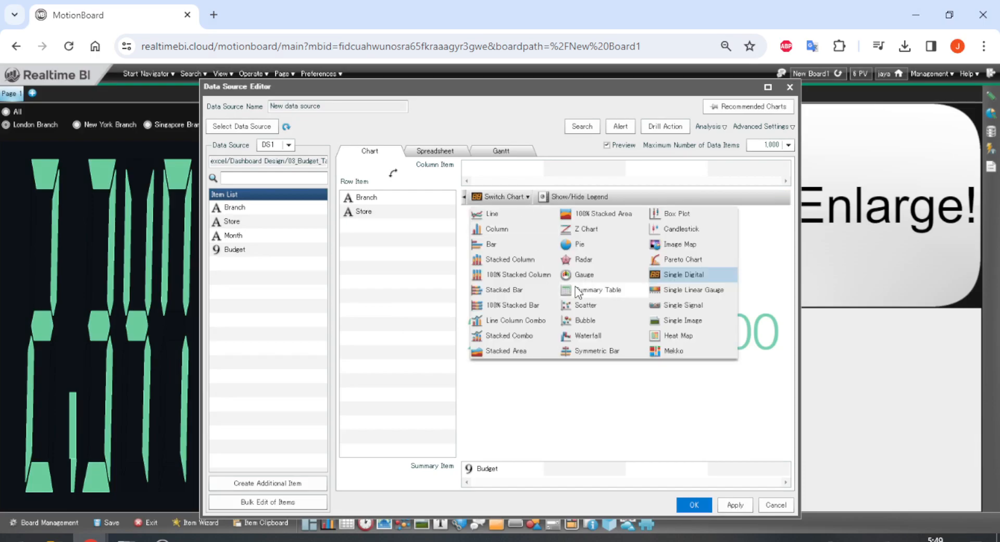
click(625, 292)
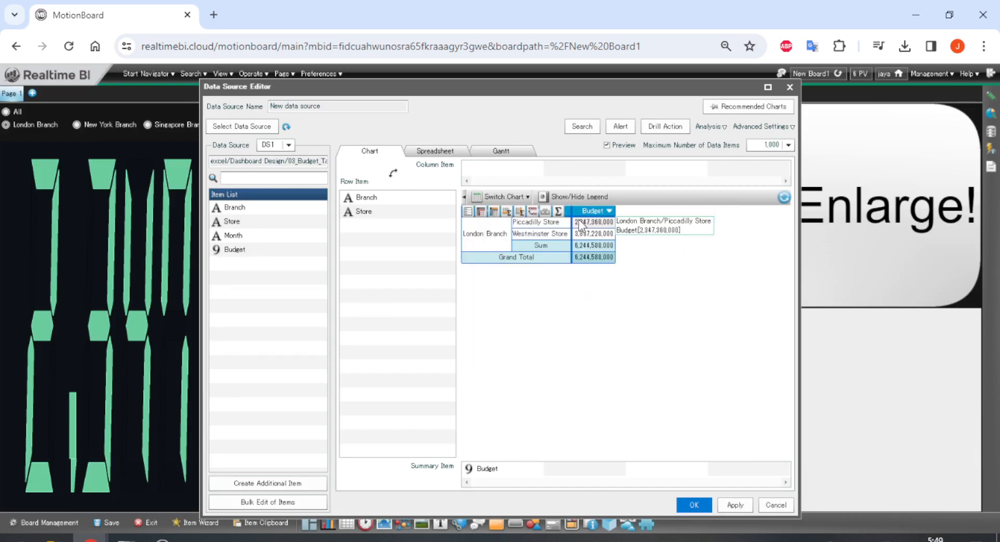
click(790, 90)
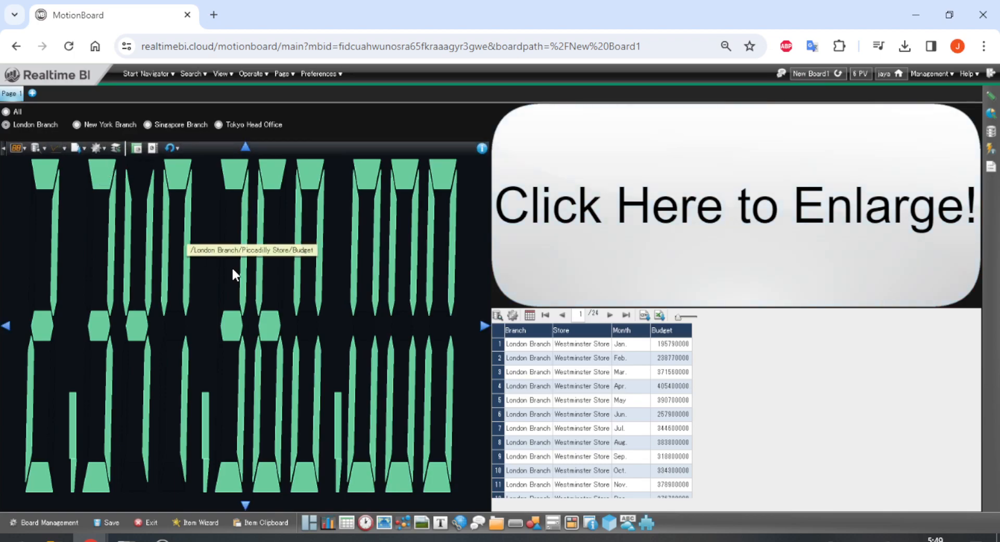
Step: View the Budget axis settings of the Single Digital chart, and close them without changes
click(23, 148)
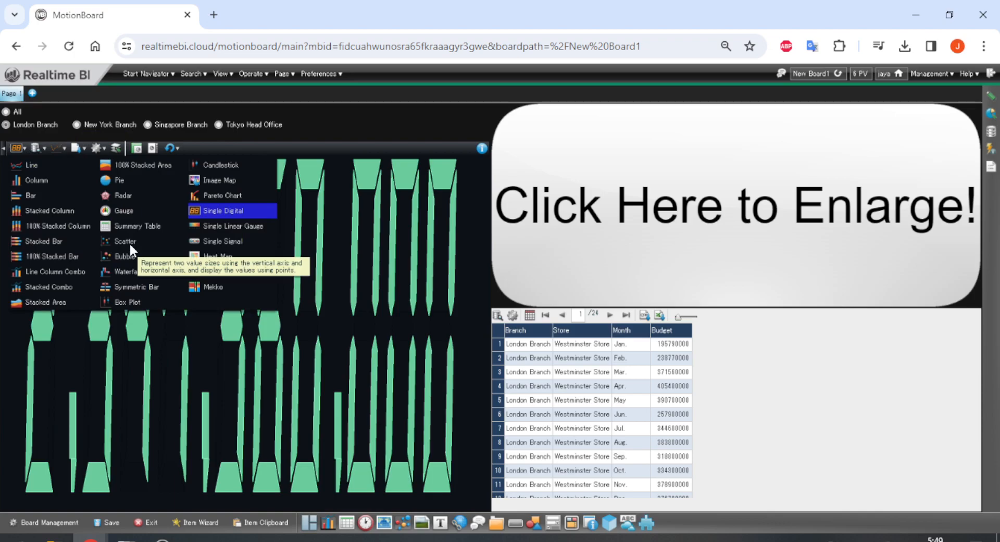
click(152, 149)
mouse_move(139, 181)
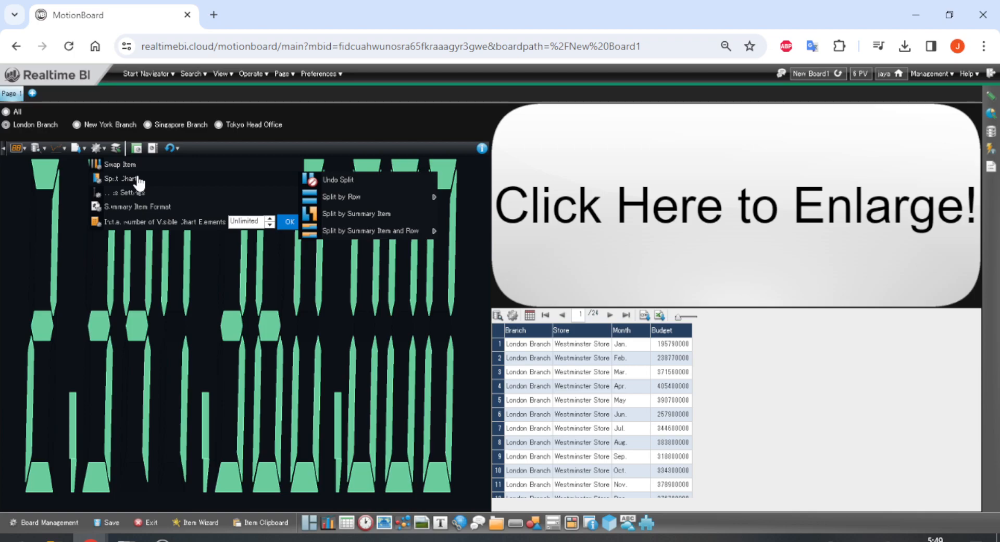
click(167, 194)
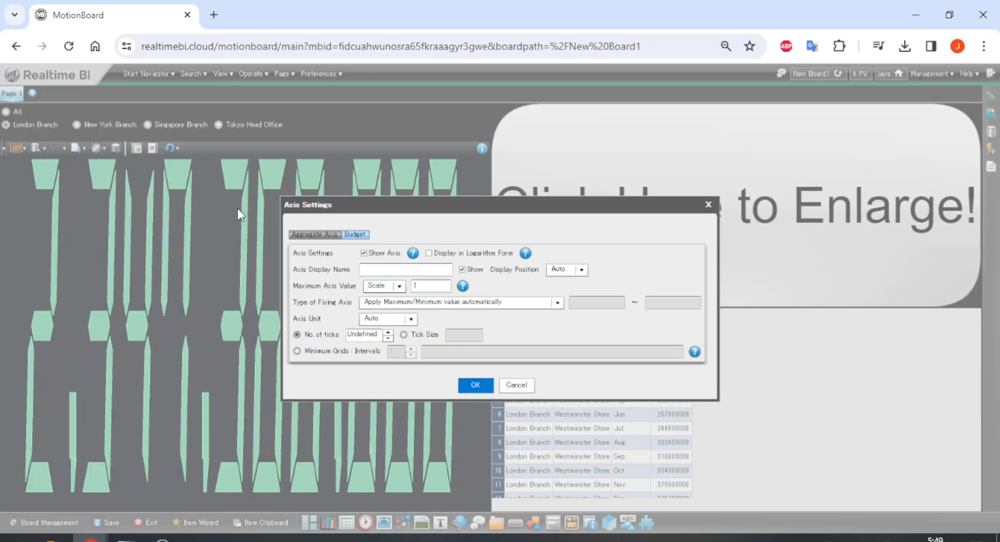
drag(542, 206, 652, 134)
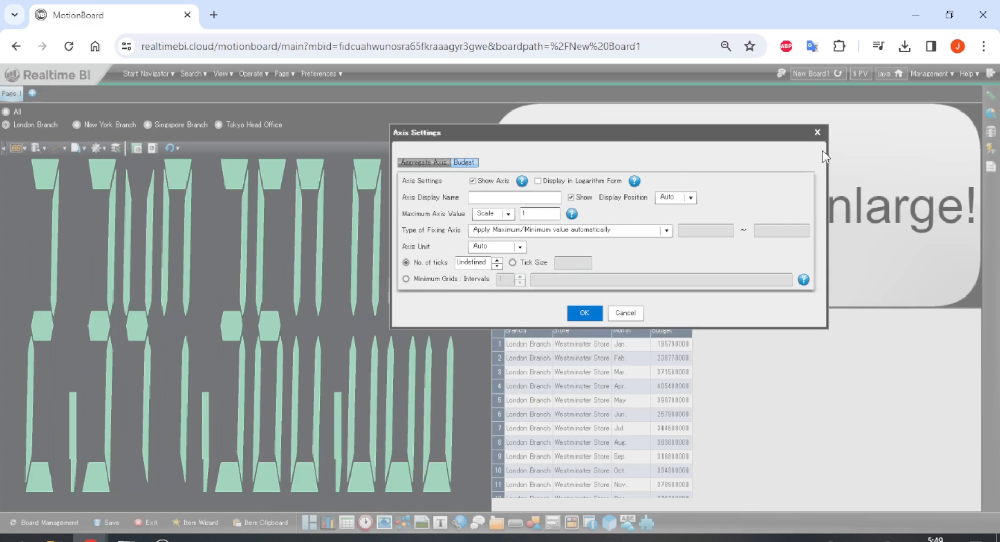
click(823, 137)
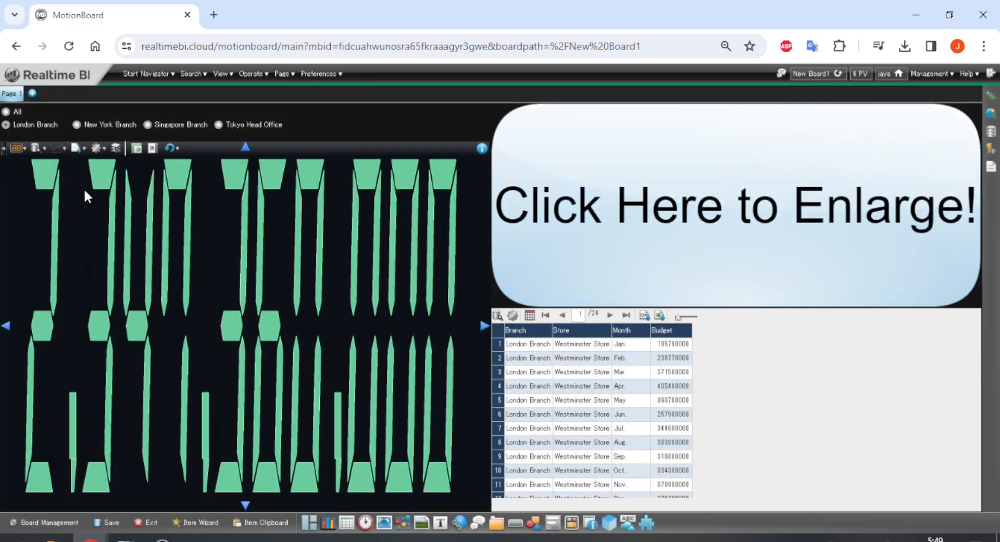
Step: Switch the Single Digital chart to the Bar chart type
click(17, 148)
click(47, 192)
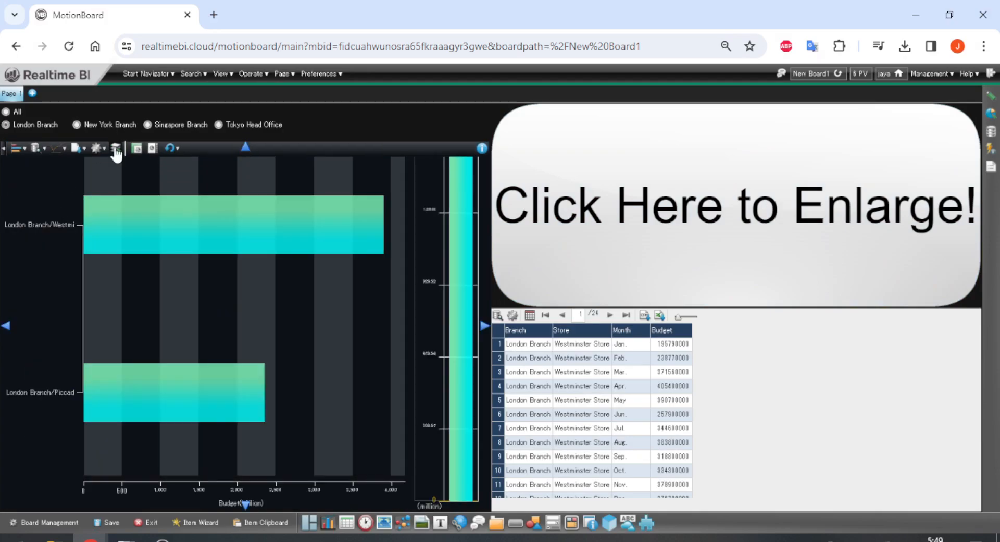
click(98, 148)
click(368, 177)
Step: Remove Store from the bar chart's row items in the Data Source Editor, and apply the change
right_click(367, 337)
click(587, 155)
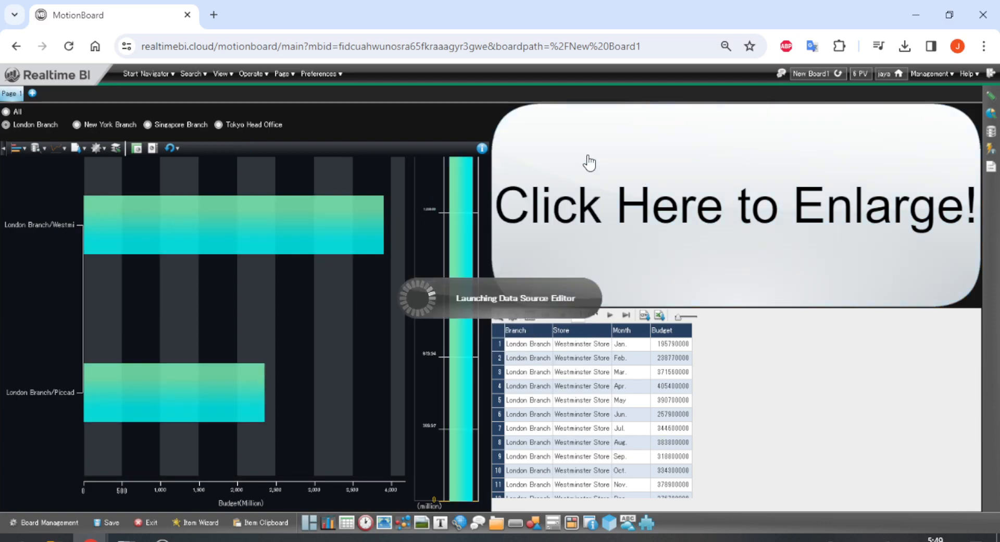
click(447, 212)
click(694, 504)
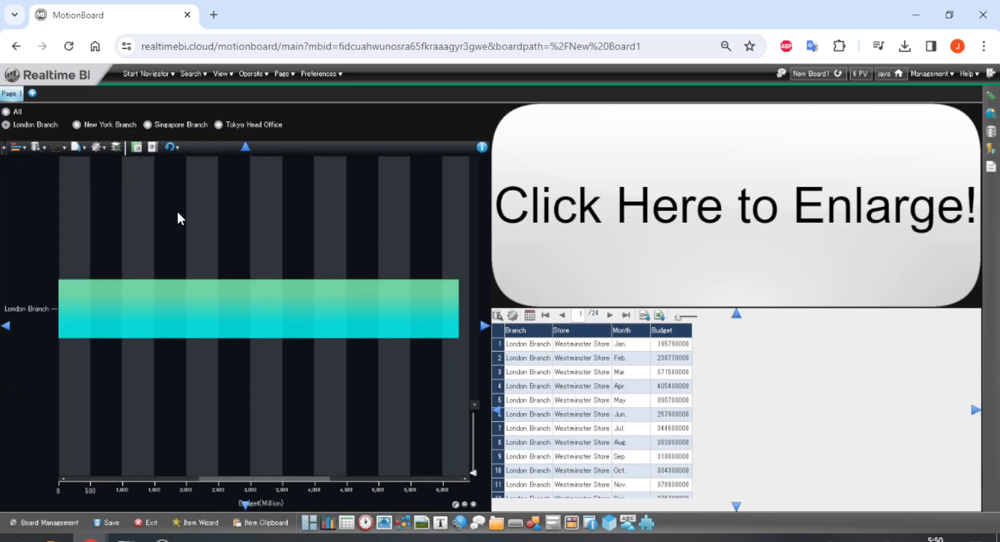
Step: Set the branch filter to All so the bar chart covers every branch
click(16, 112)
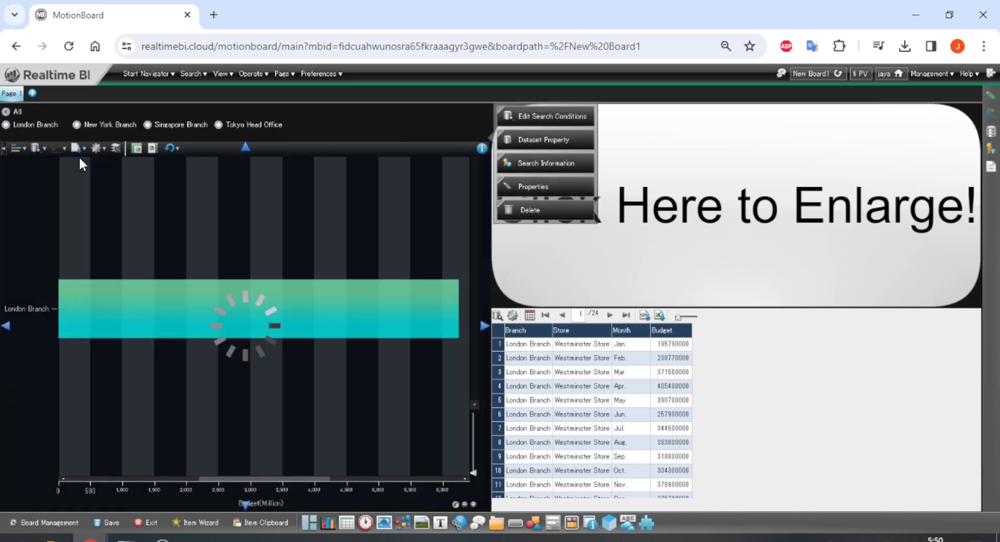
click(99, 151)
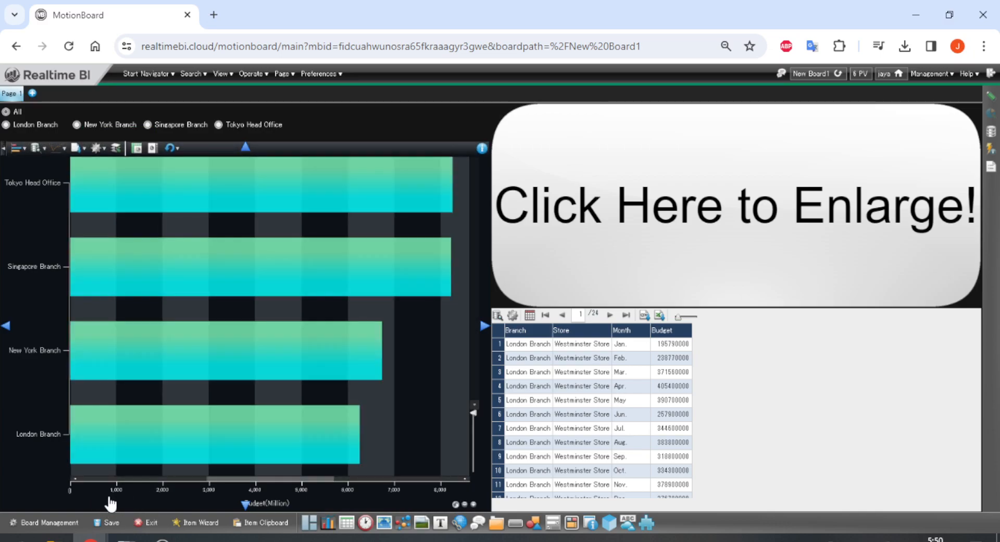
mouse_move(77, 251)
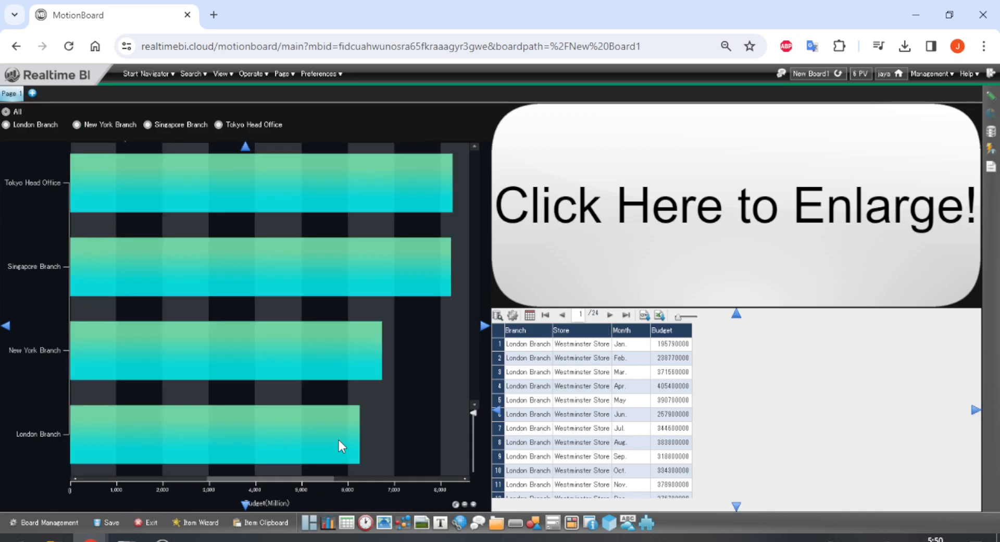
Step: Examine the bar chart's Budget axis settings, including the Type of Fixing Axis options, and cancel without changes
click(105, 148)
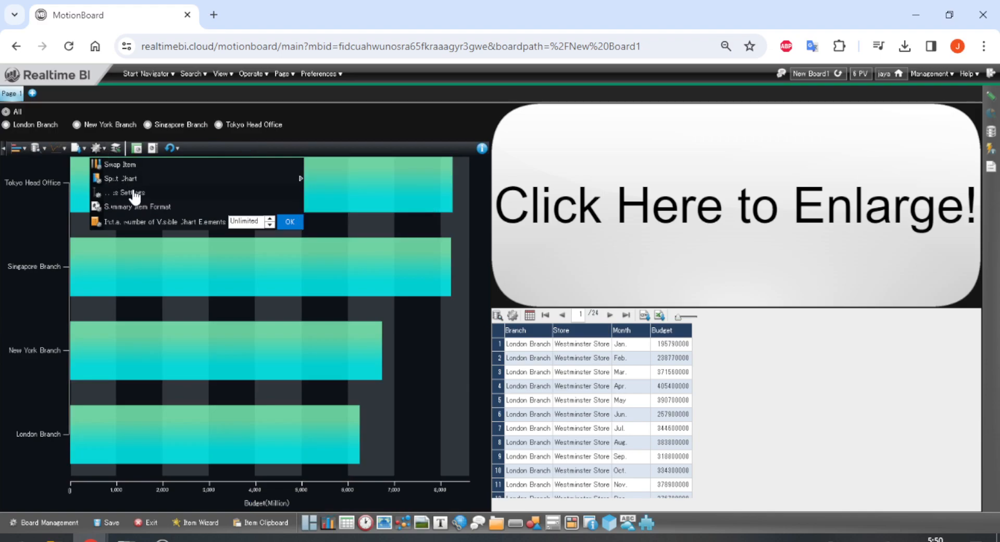
click(153, 193)
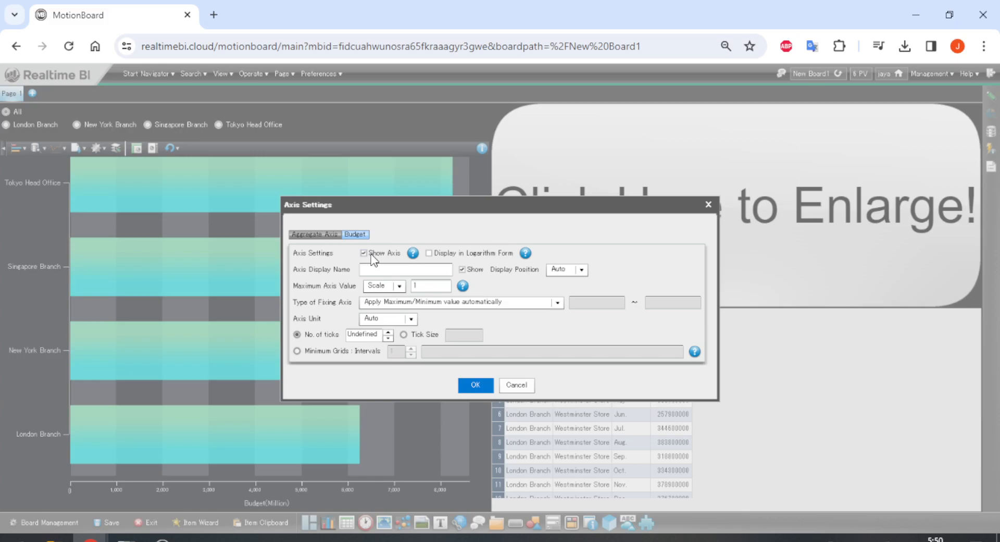
click(376, 269)
click(434, 301)
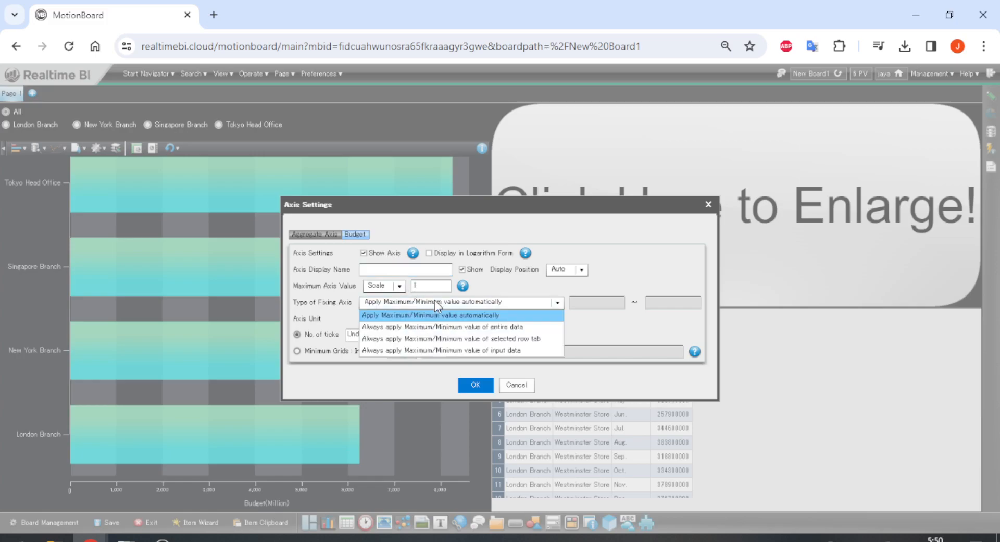
click(434, 300)
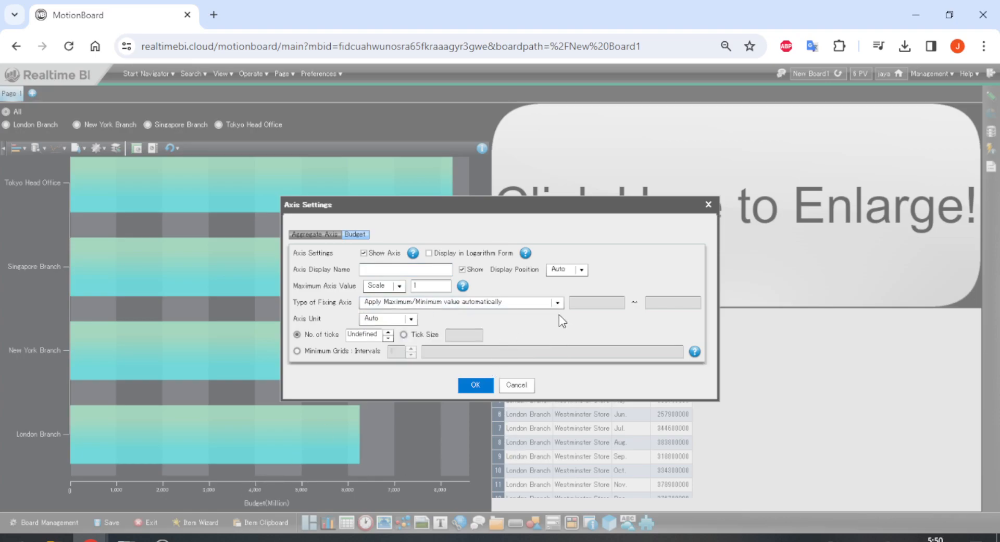
click(516, 384)
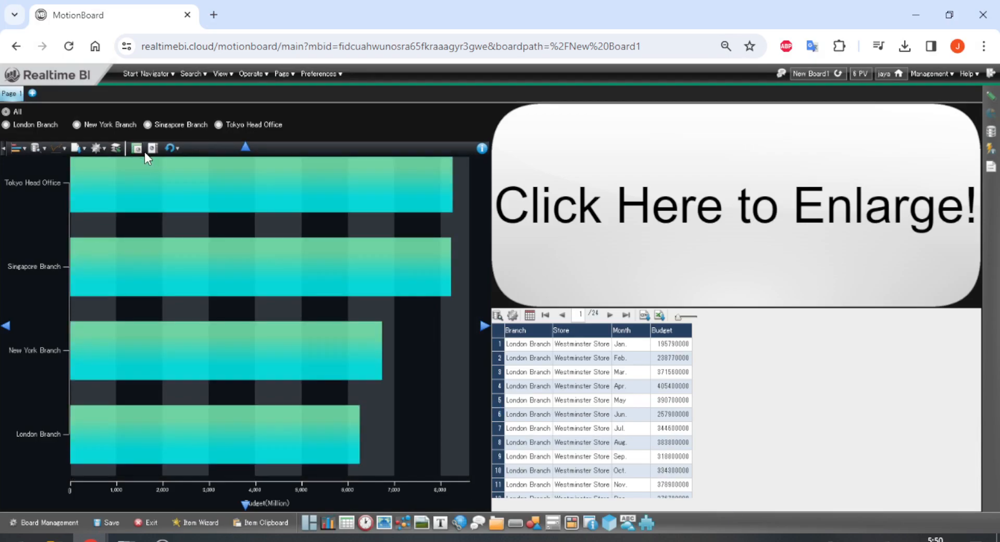
Step: Add the prefix "testing" to the Budget values in the bar chart's Summary Item Format, and apply it
click(97, 148)
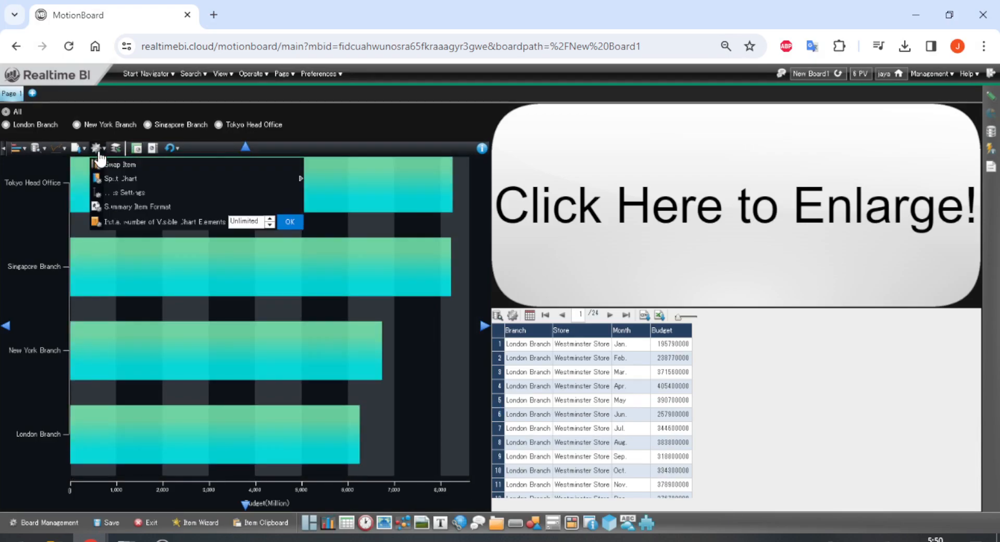
click(128, 206)
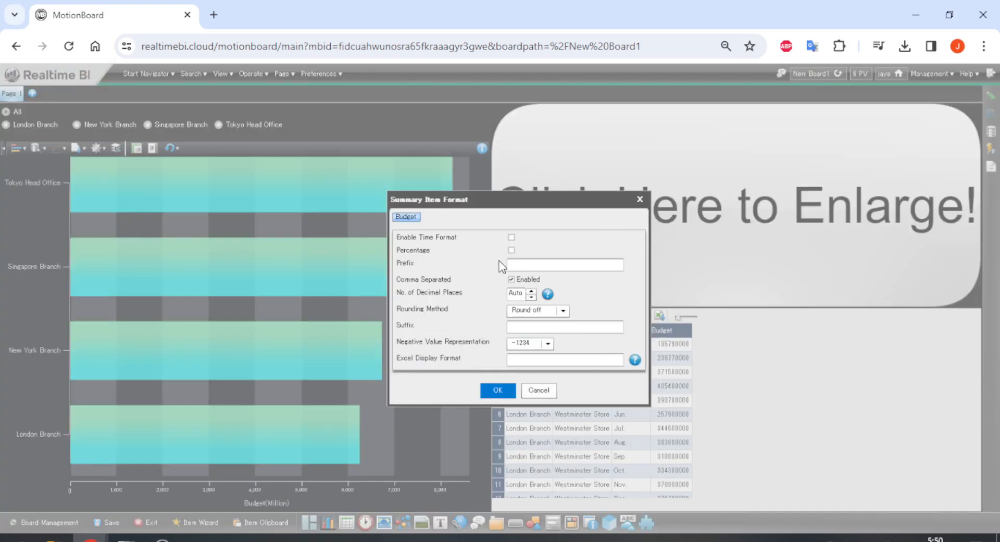
click(521, 265)
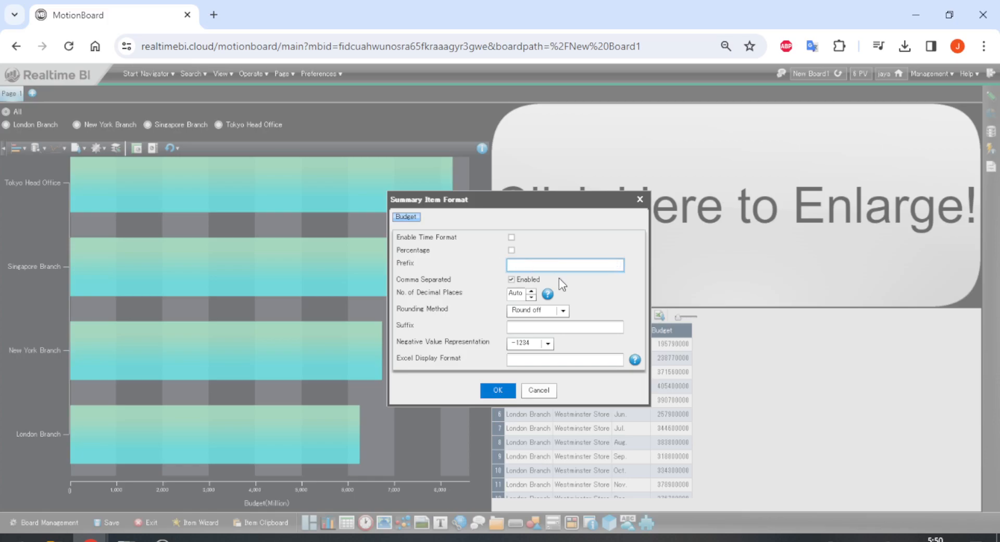
text(testing)
click(512, 390)
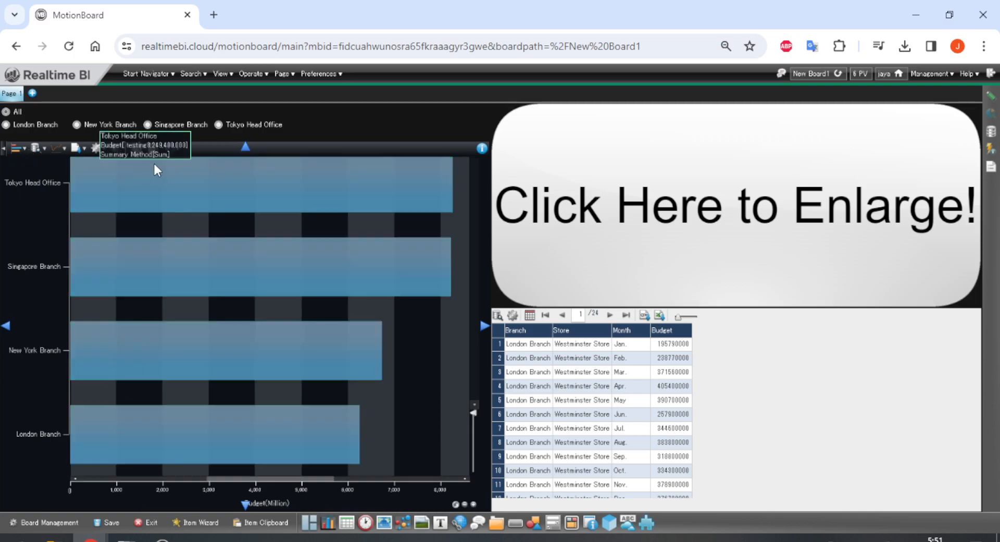
Step: Set Chart Menu to Hide in the Branch Summary chart's properties, and close the properties
click(434, 334)
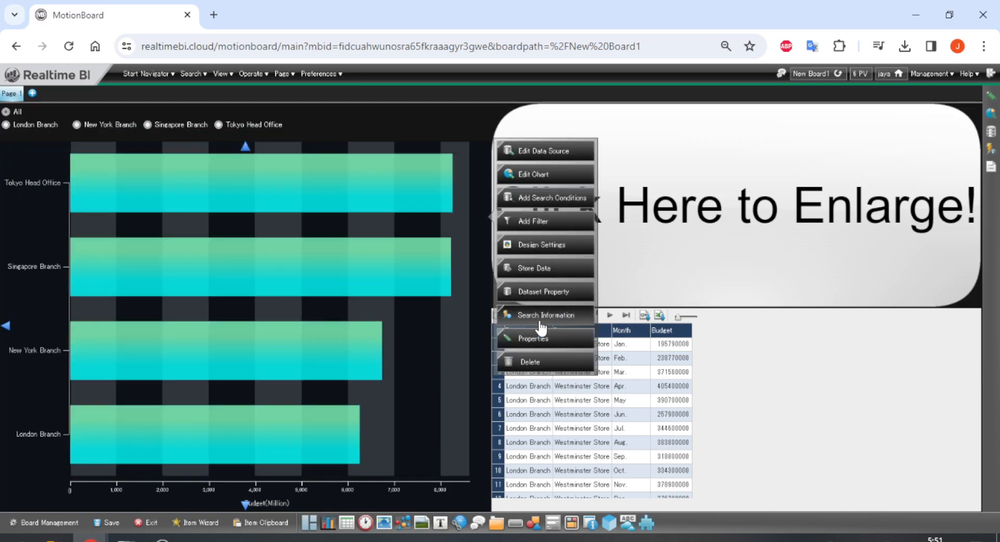
click(538, 338)
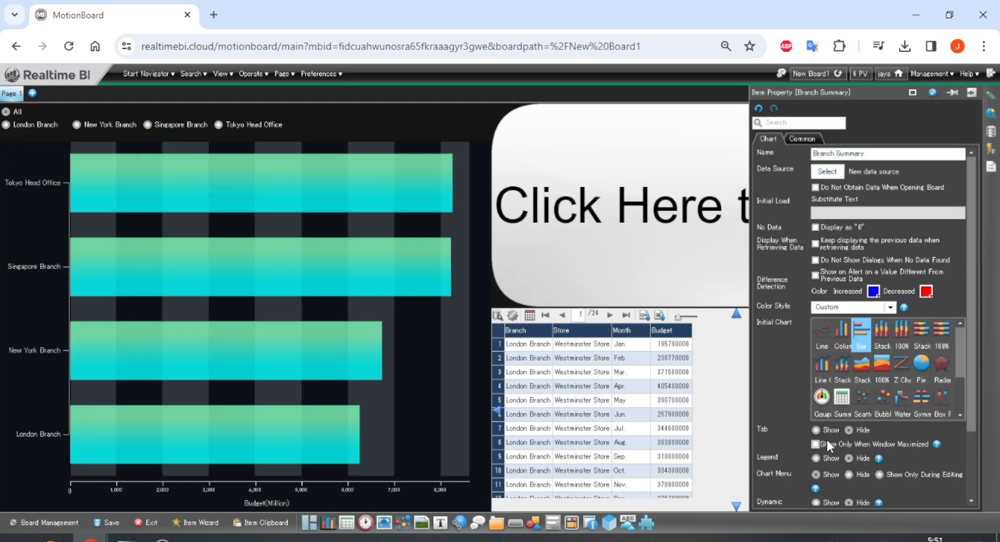
click(864, 474)
click(971, 93)
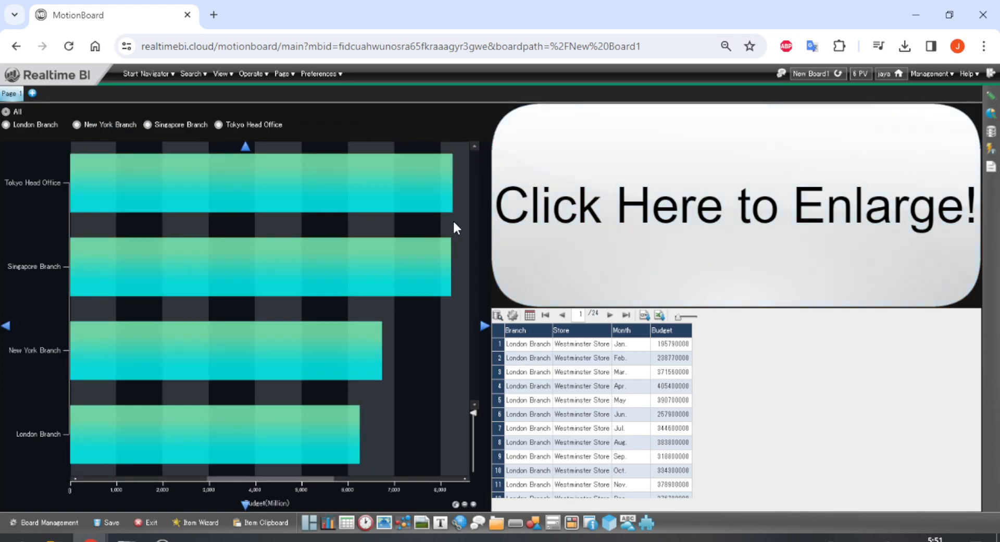
mouse_move(336, 163)
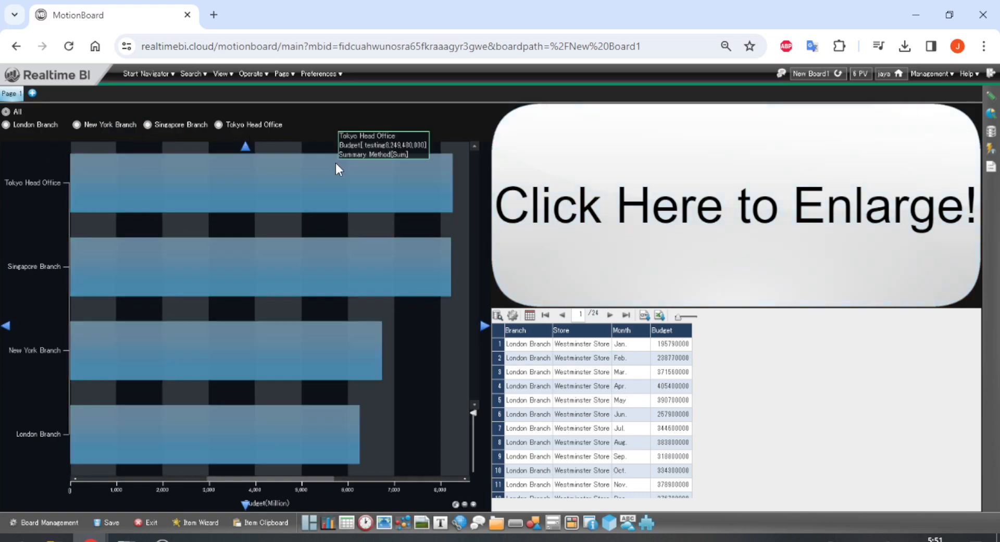